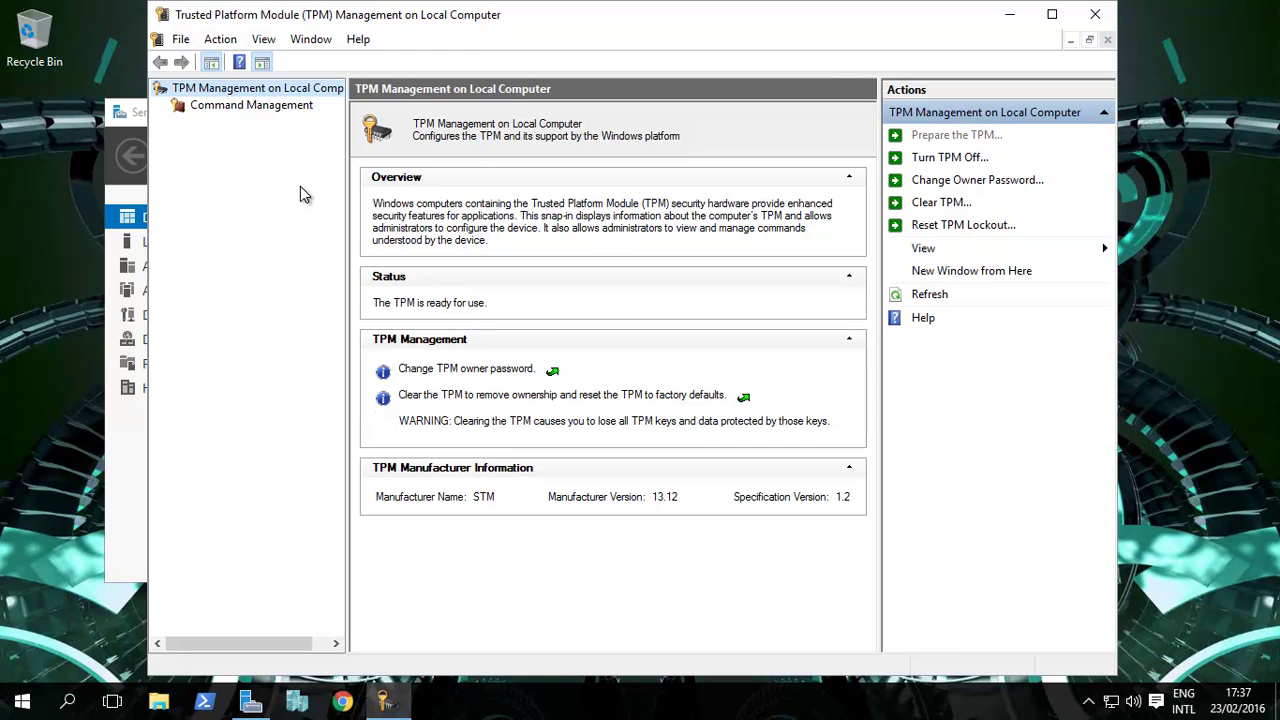
- Look up tpm.msc in the Windows search, check the TPM status, and close the TPM Management console
{"action": "left_click", "coordinate": [22, 703]}
{"action": "type", "text": "t"}
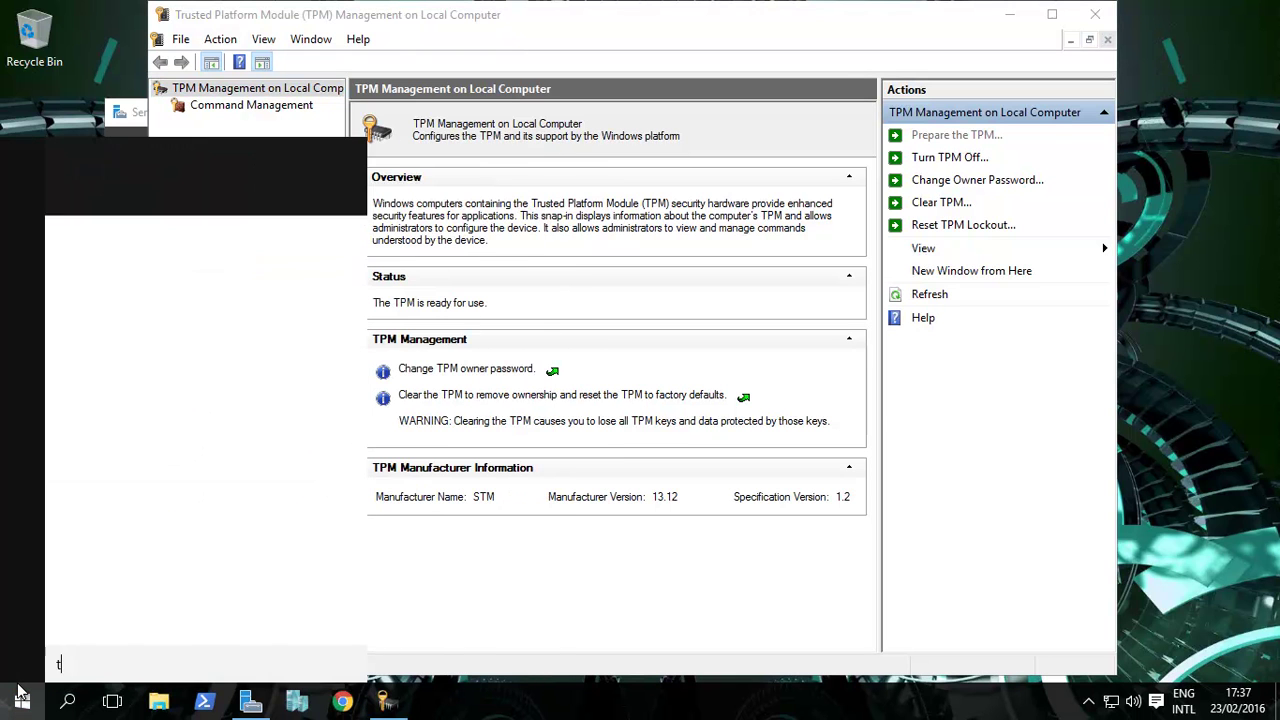
{"action": "type", "text": "pm.msc"}
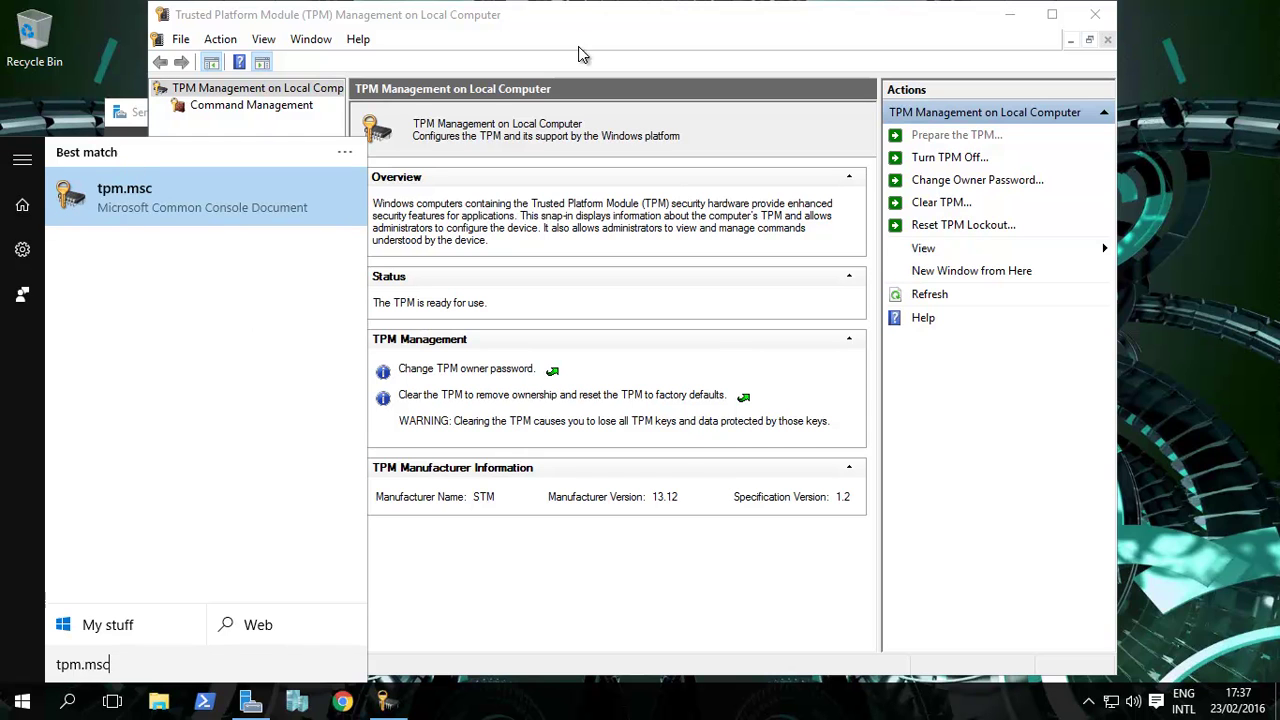
{"action": "left_click", "coordinate": [610, 31]}
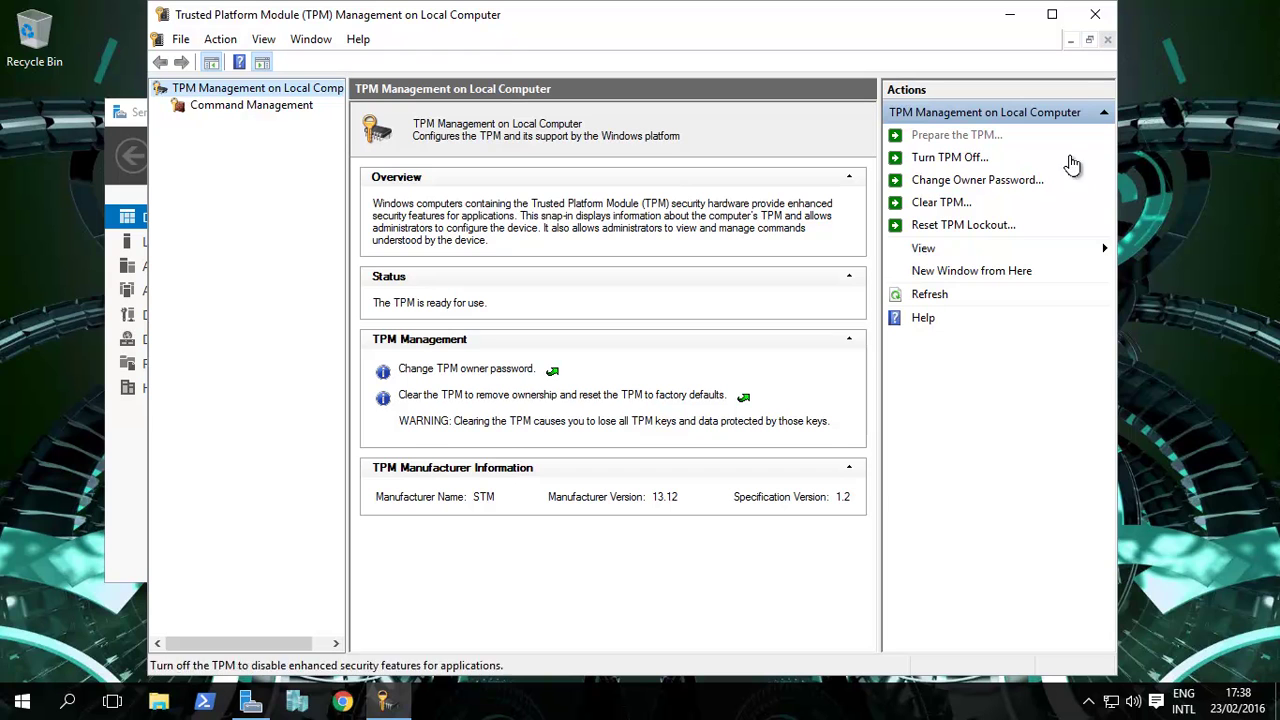
{"action": "left_click", "coordinate": [1095, 18]}
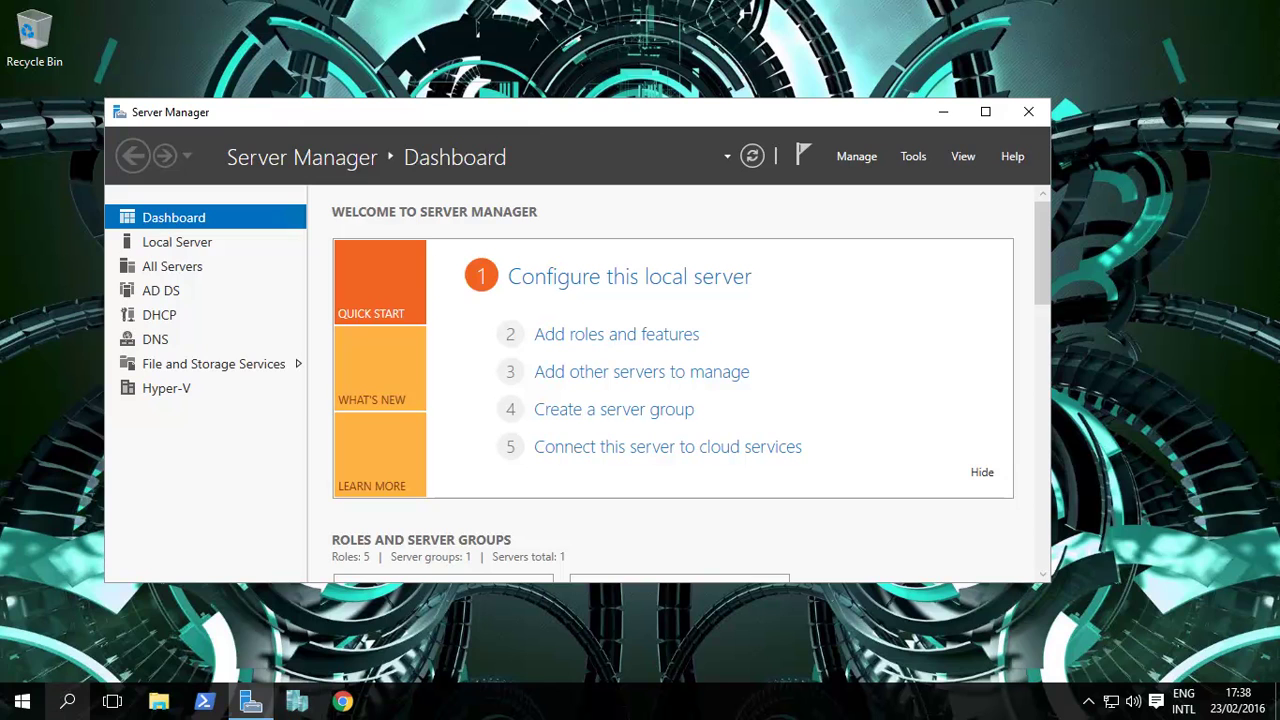
- Maximize Server Manager and start adding roles and features, proceeding with a role-based installation on the local server to the feature selection
{"action": "left_click", "coordinate": [22, 701]}
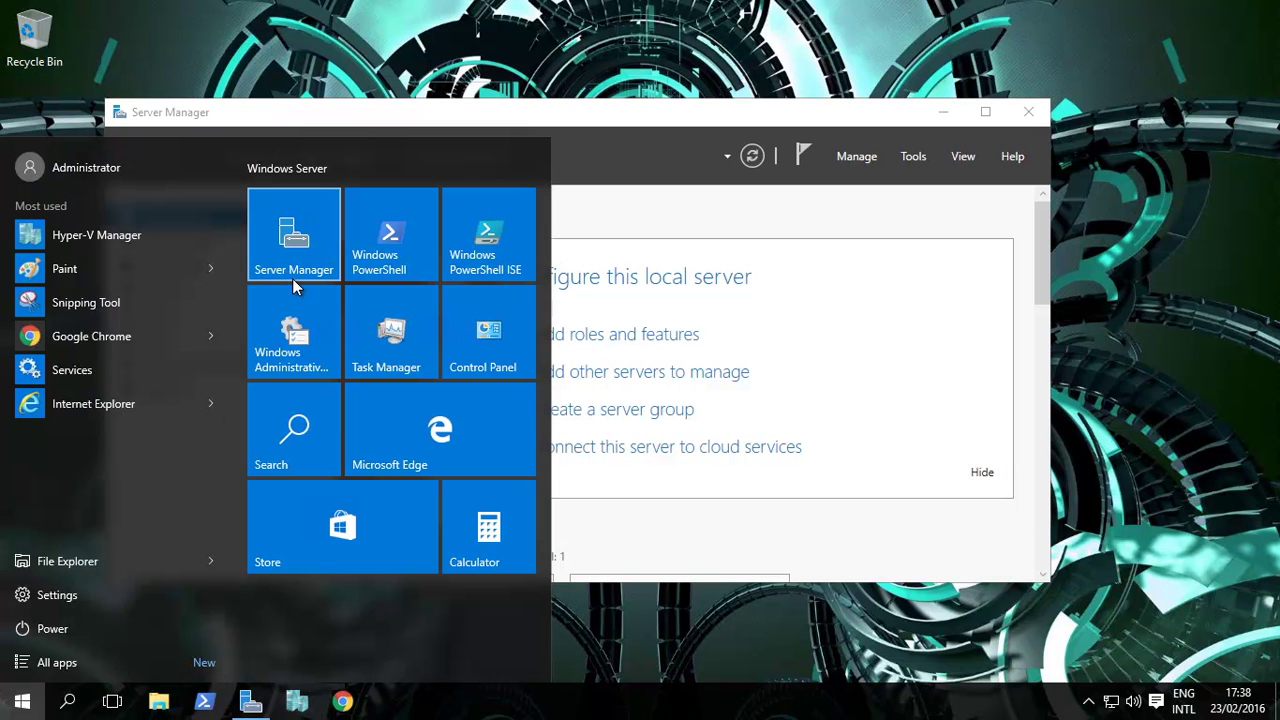
{"action": "left_click", "coordinate": [751, 118]}
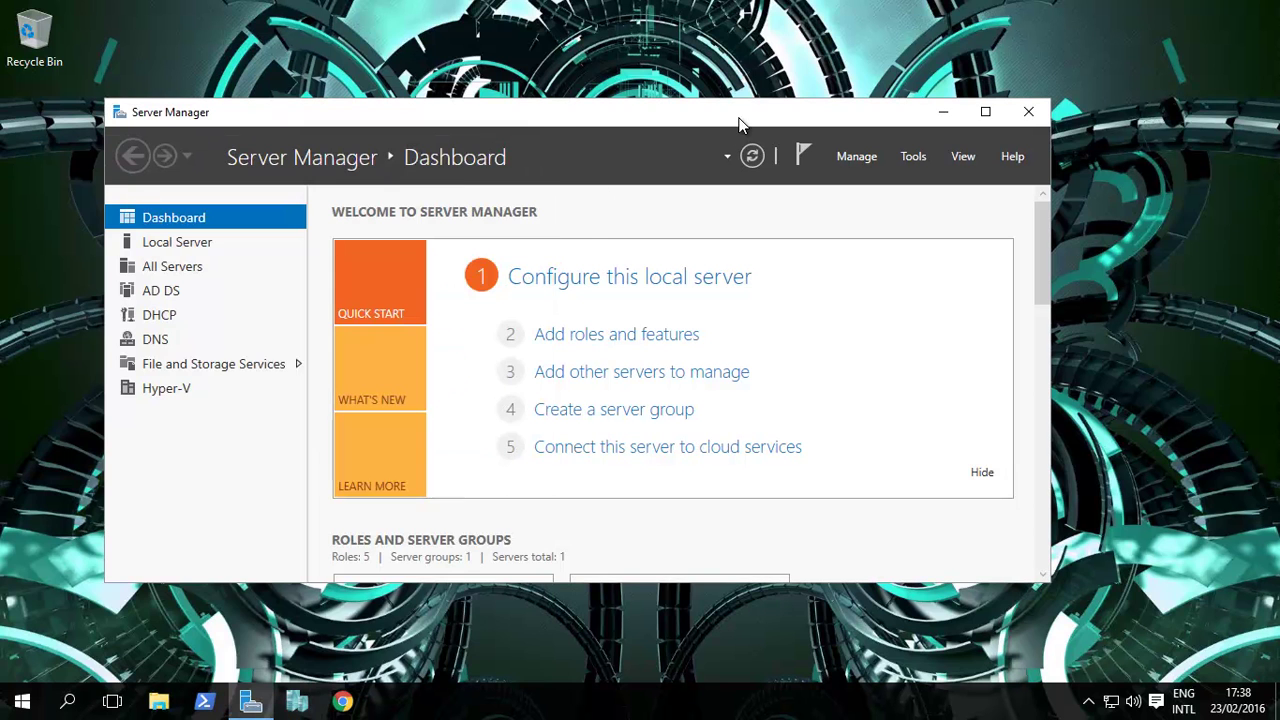
{"action": "left_click", "coordinate": [985, 111]}
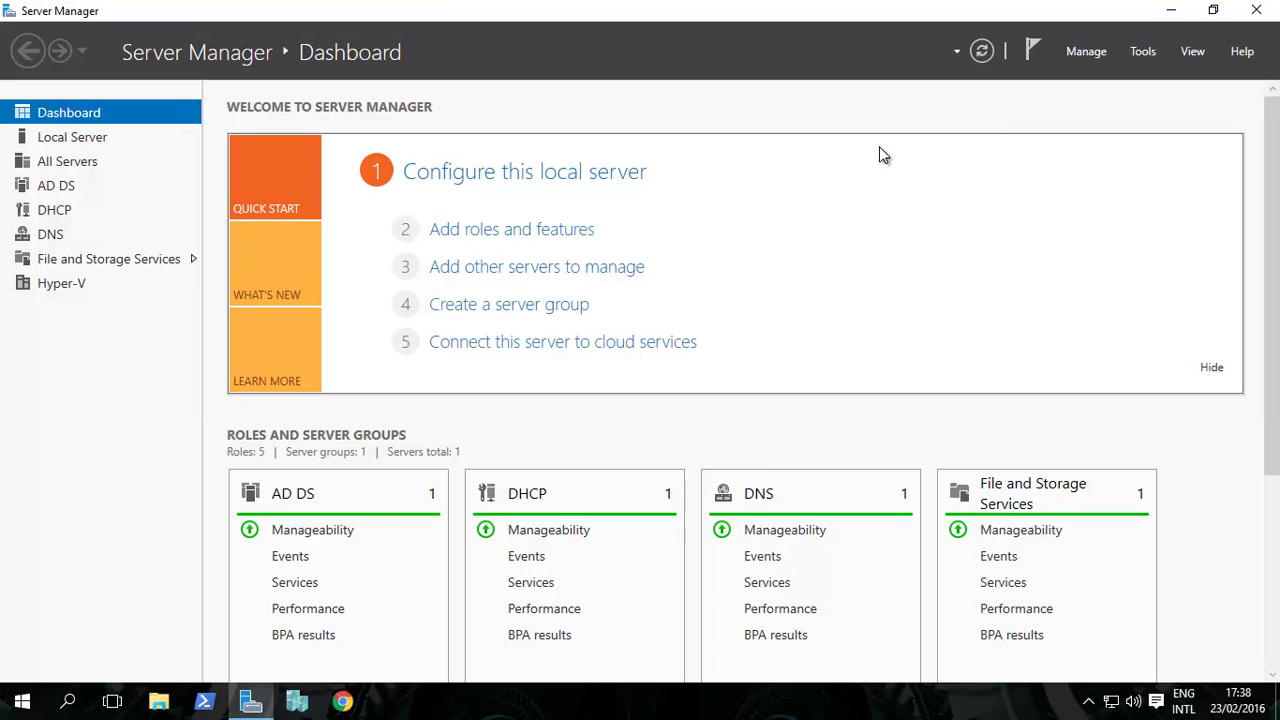
{"action": "left_click", "coordinate": [525, 241]}
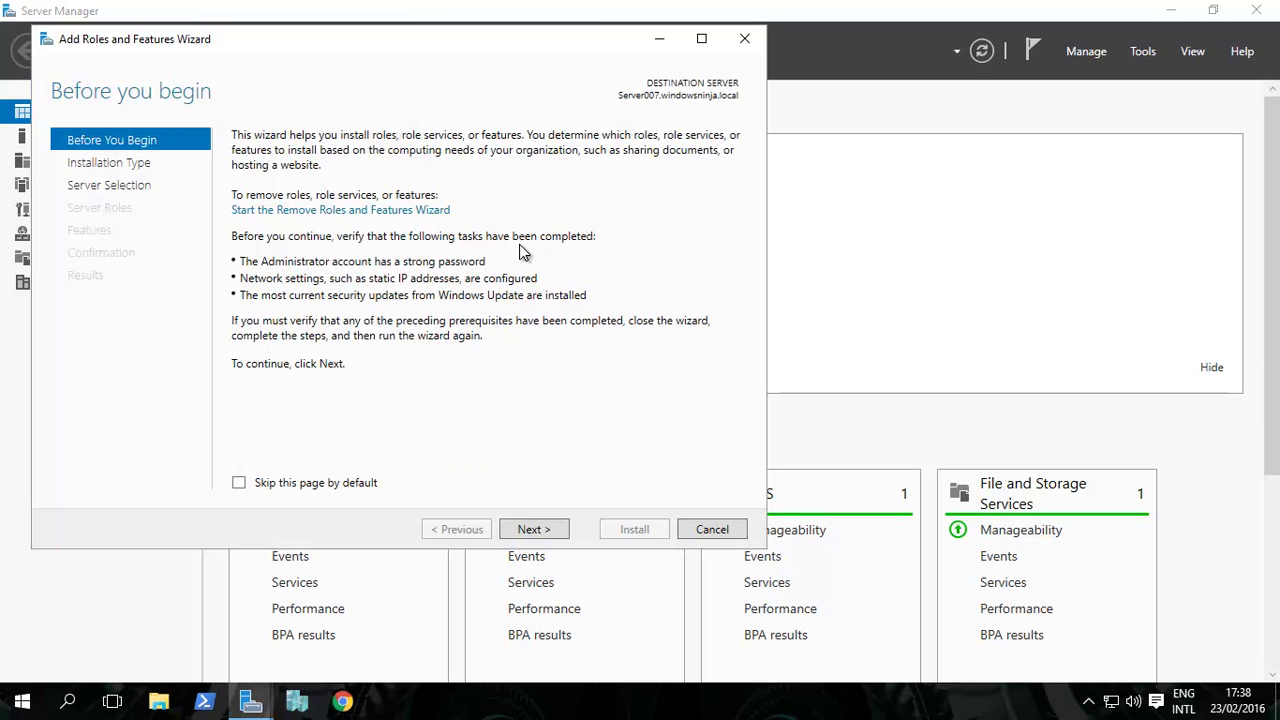
{"action": "left_click", "coordinate": [530, 530]}
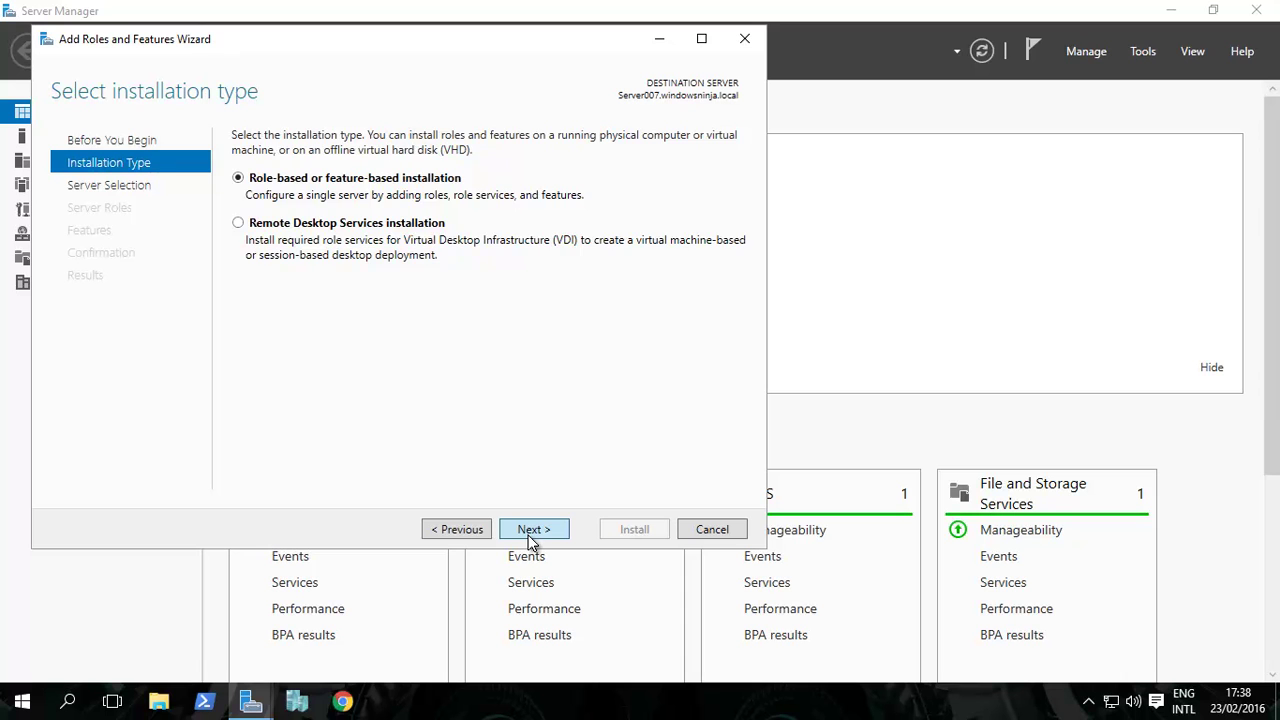
{"action": "left_click", "coordinate": [529, 530]}
{"action": "left_click", "coordinate": [529, 530]}
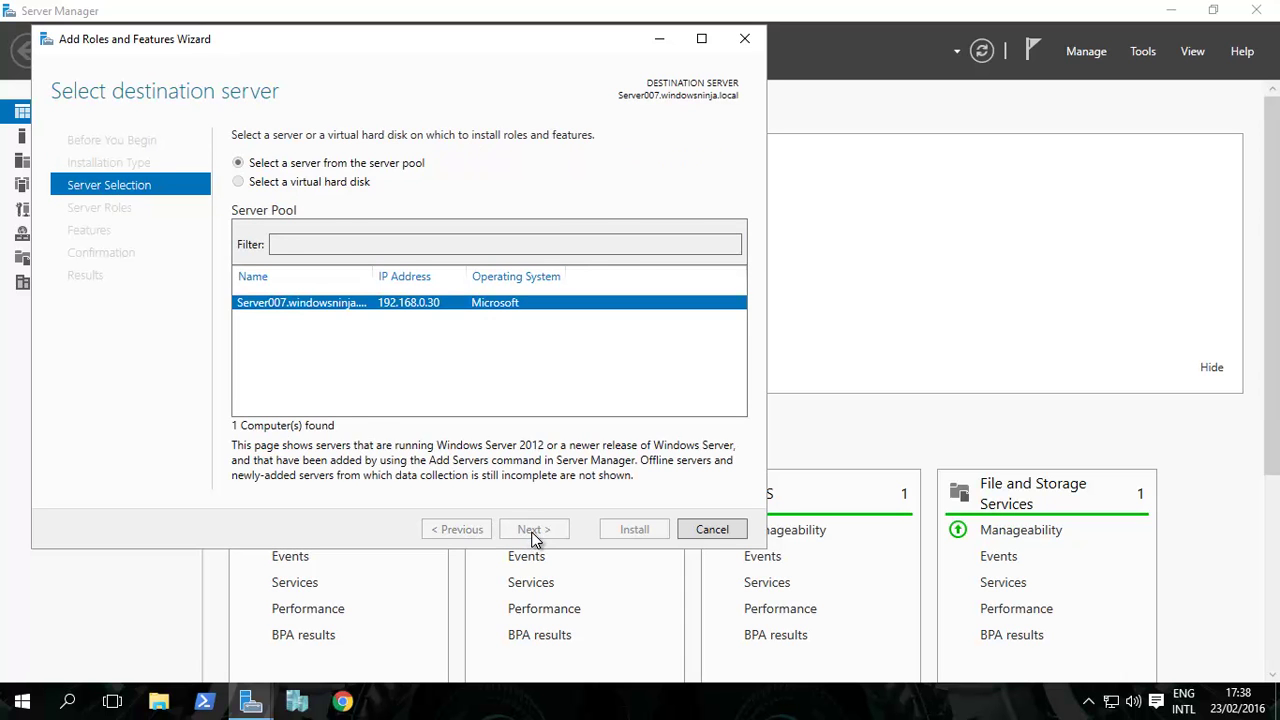
{"action": "left_click", "coordinate": [532, 533]}
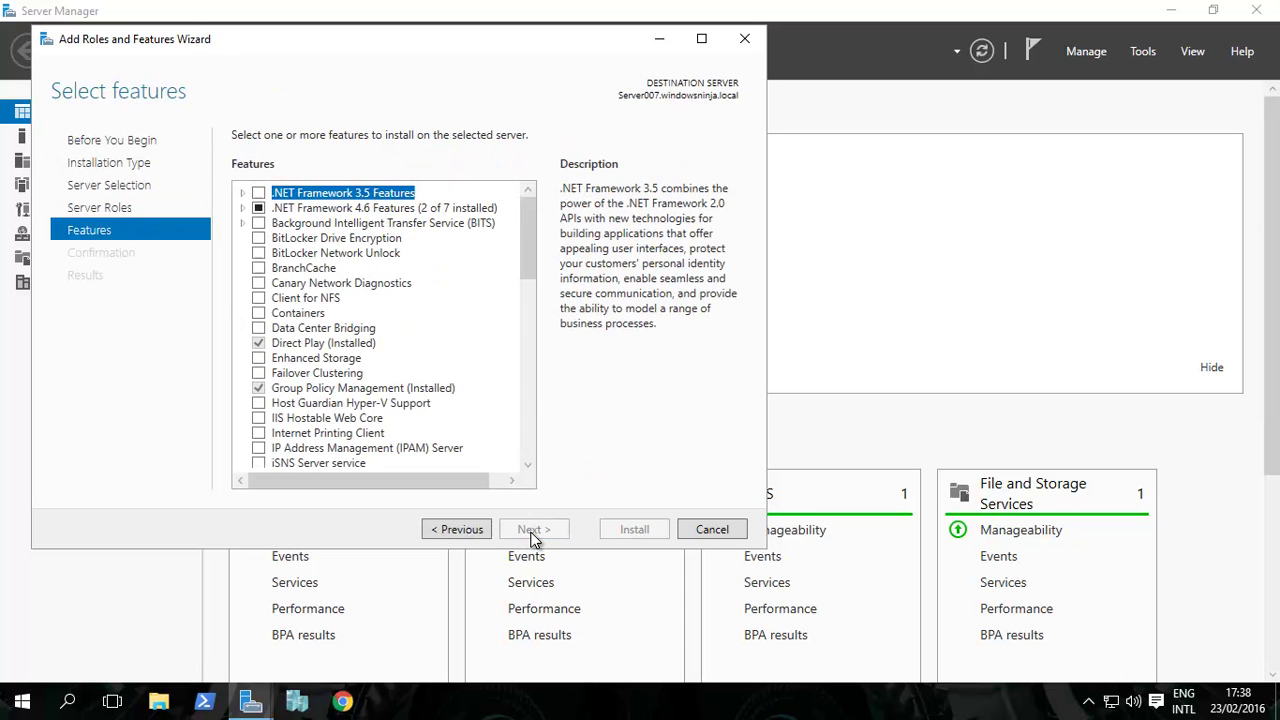
- Select BitLocker Drive Encryption with its required features and management tools, and allow the destination server to restart automatically if required
{"action": "left_click", "coordinate": [258, 238]}
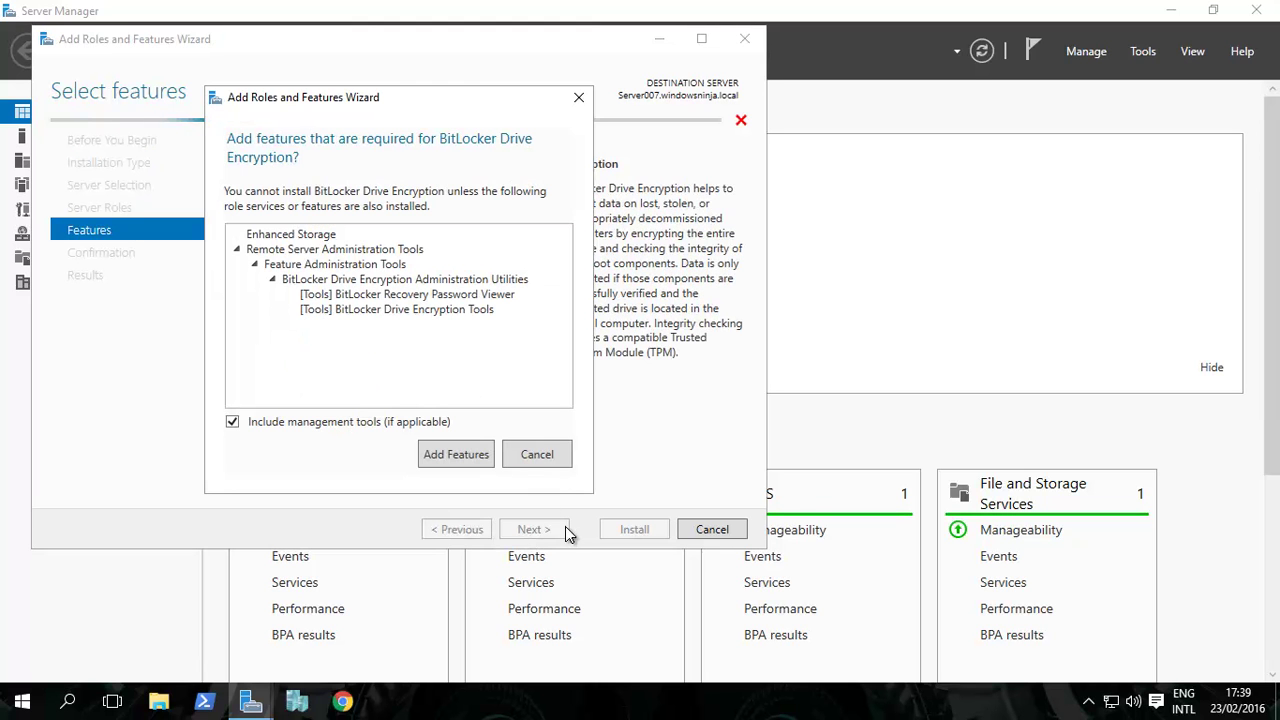
{"action": "left_click", "coordinate": [452, 454]}
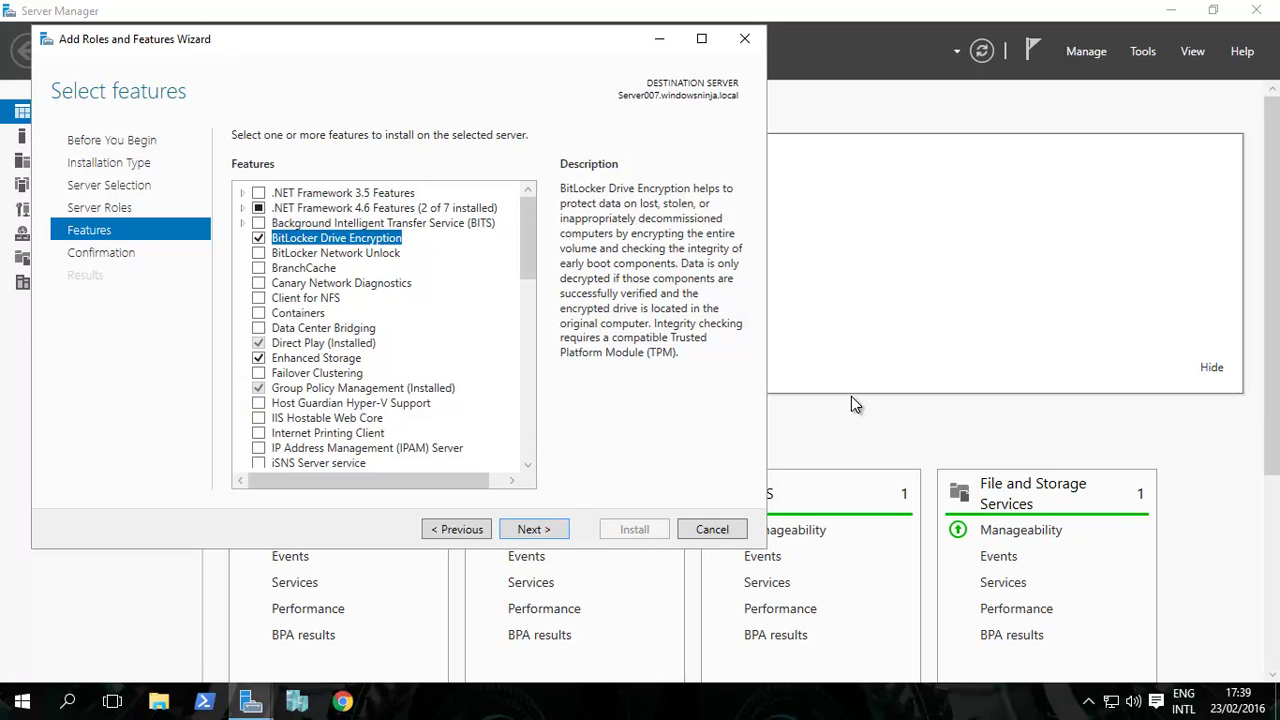
{"action": "left_click", "coordinate": [533, 530]}
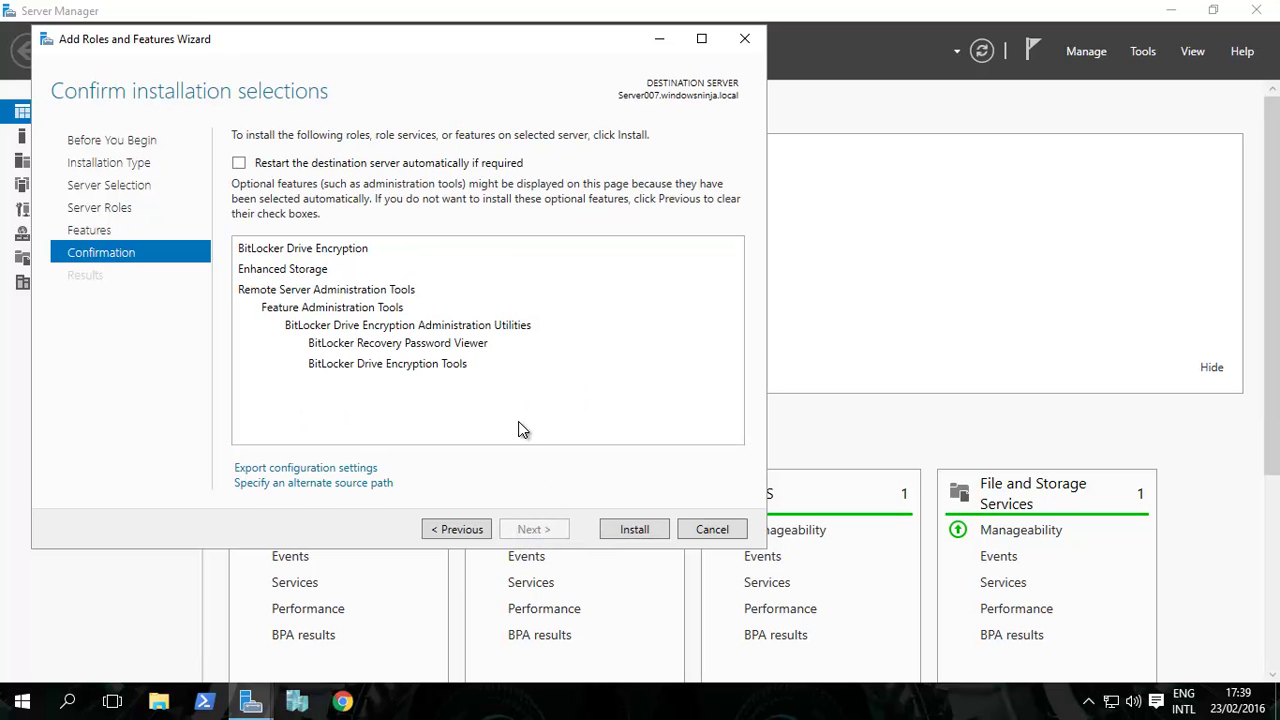
{"action": "left_click", "coordinate": [239, 163]}
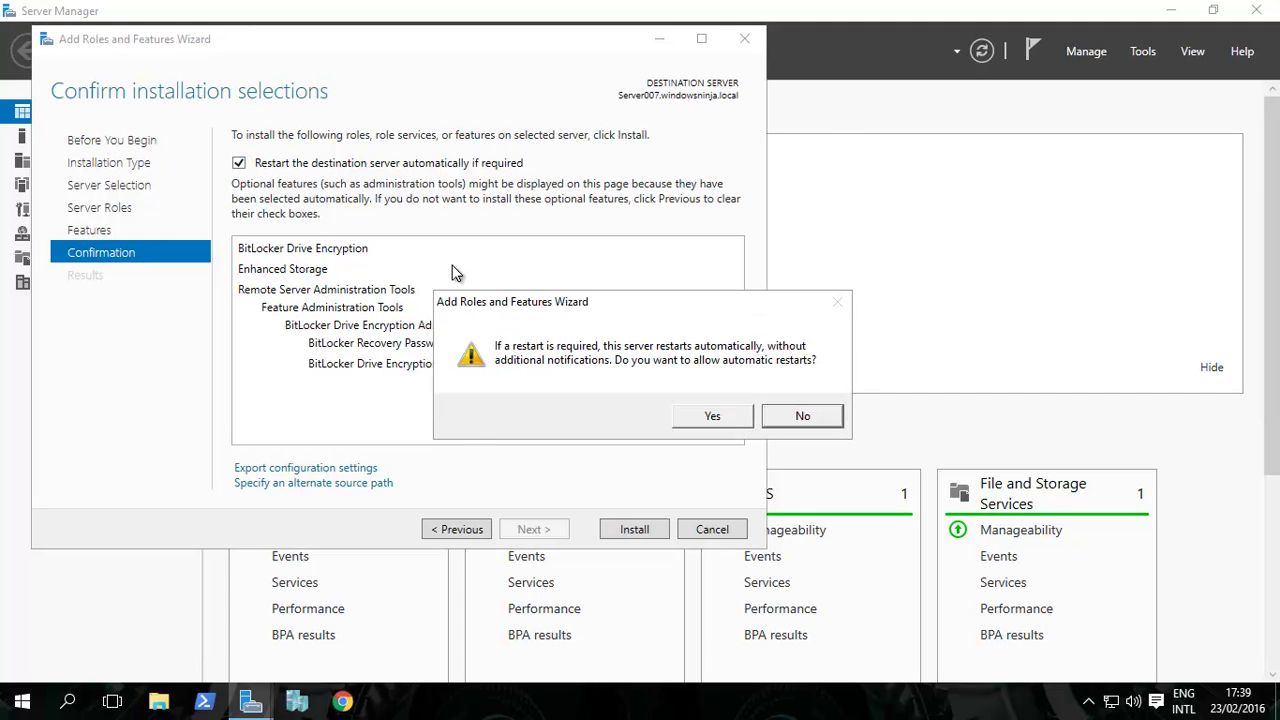
{"action": "left_click", "coordinate": [712, 416]}
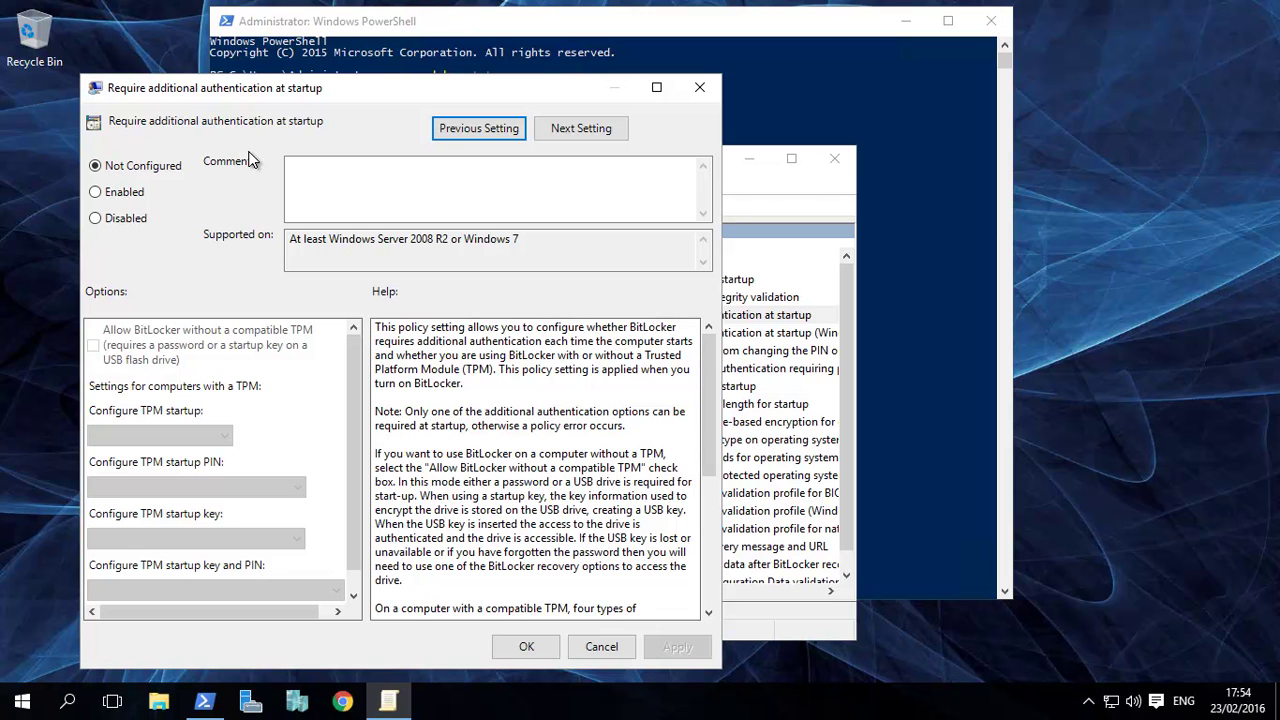
- Look up gpedit.msc, close the open startup authentication policy dialog, and maximize the Local Group Policy Editor
{"action": "left_click", "coordinate": [787, 180]}
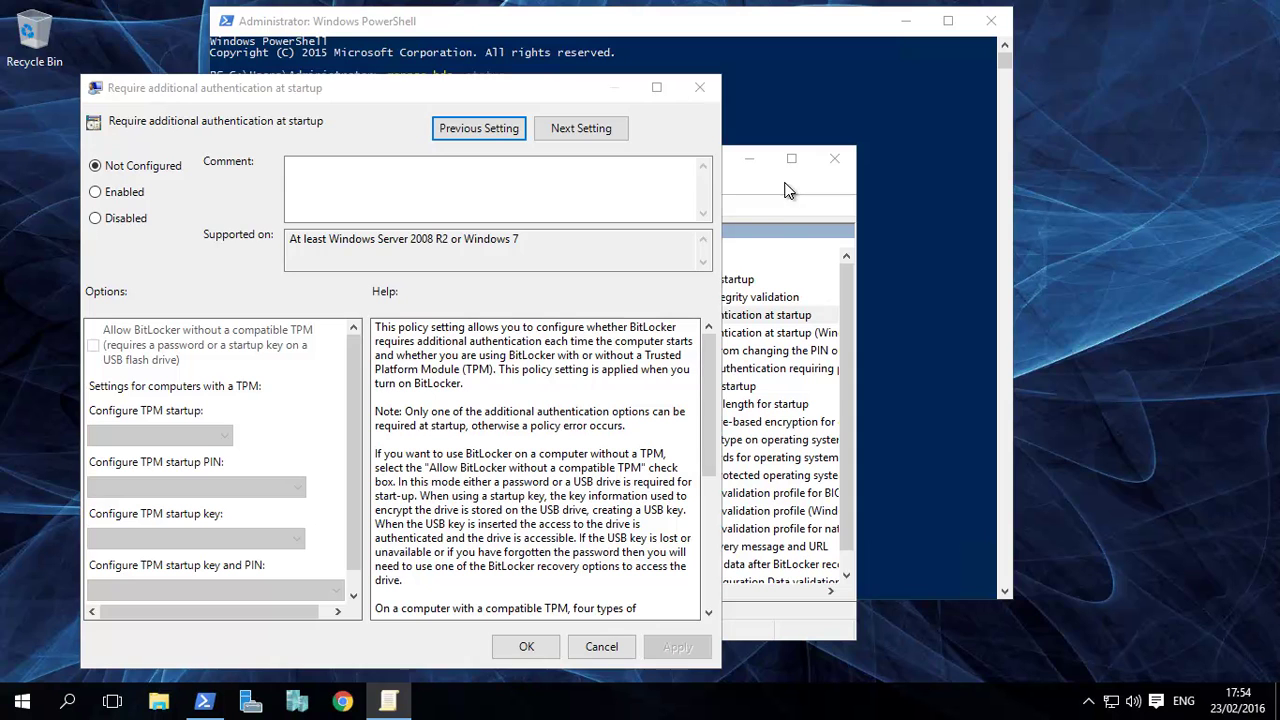
{"action": "left_click", "coordinate": [22, 703]}
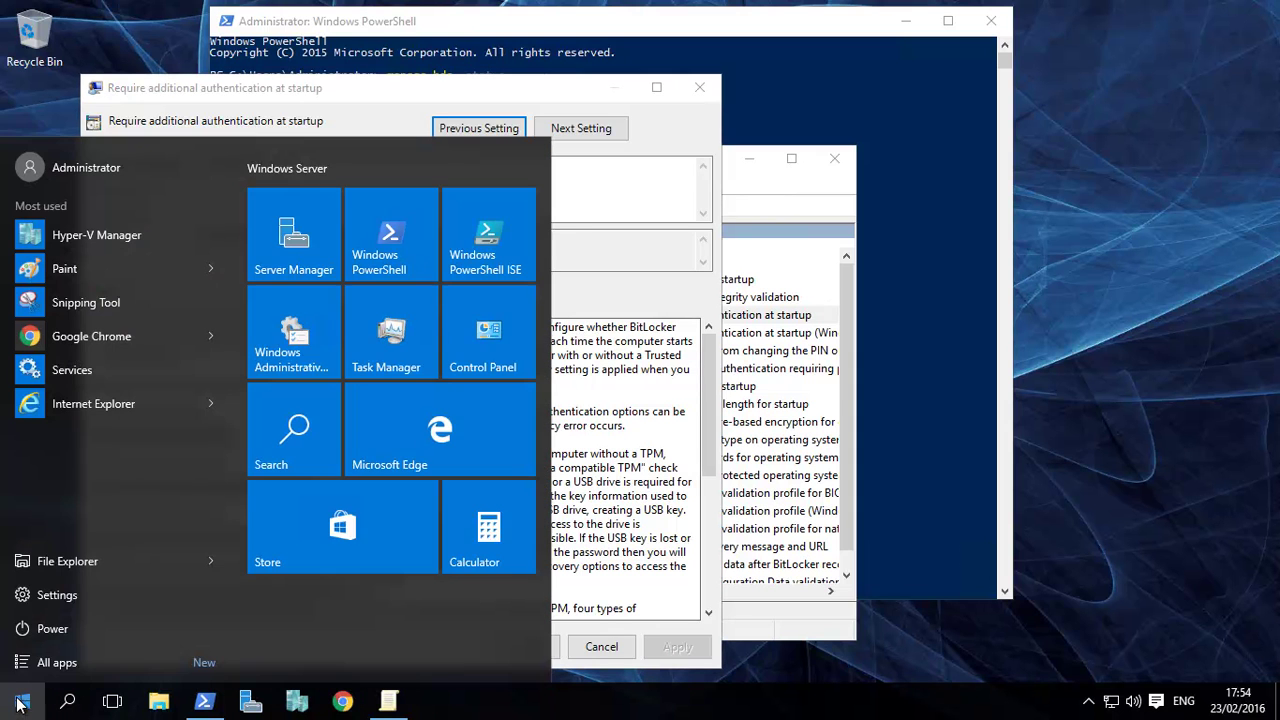
{"action": "type", "text": "gped"}
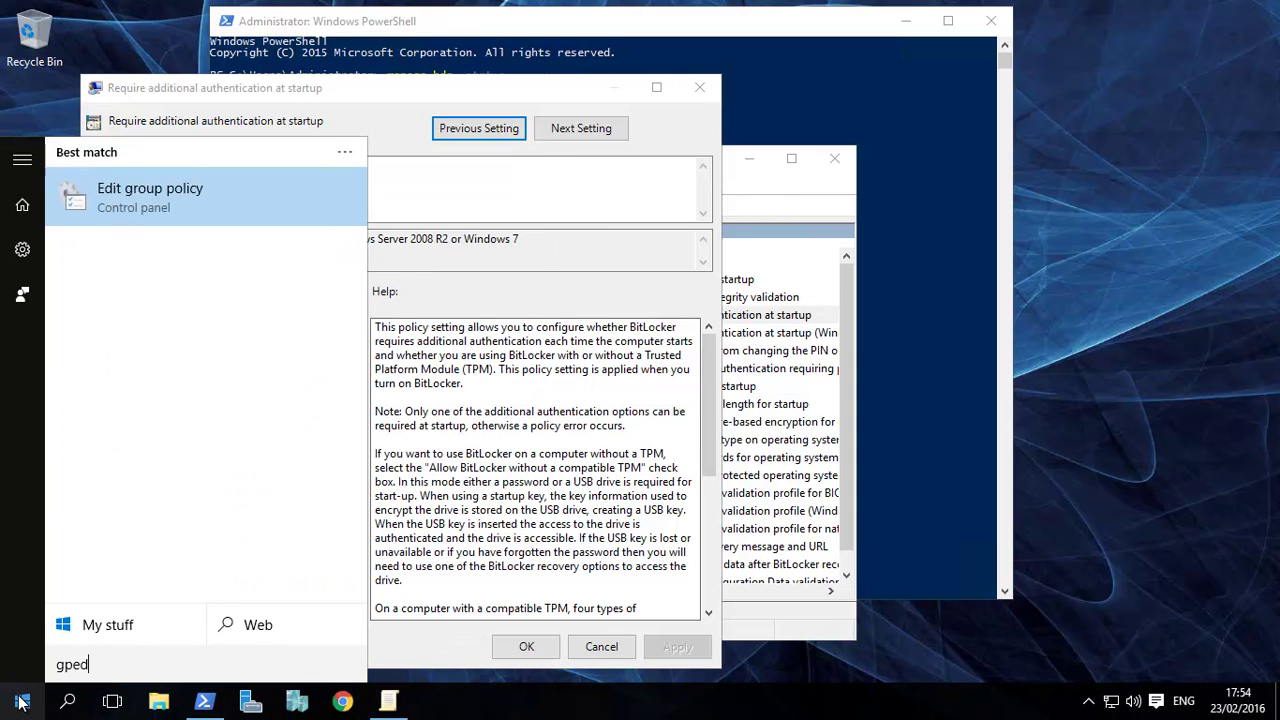
{"action": "type", "text": "it.msc"}
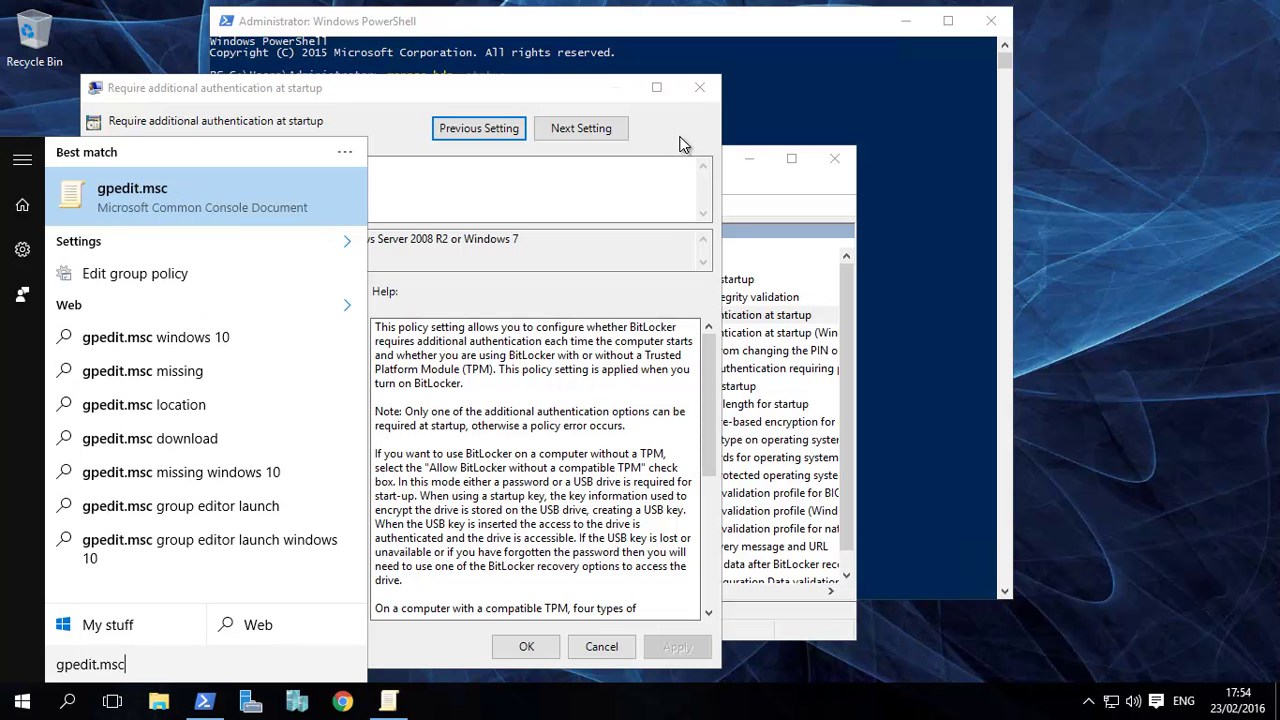
{"action": "key", "text": "Return"}
{"action": "left_click", "coordinate": [701, 88]}
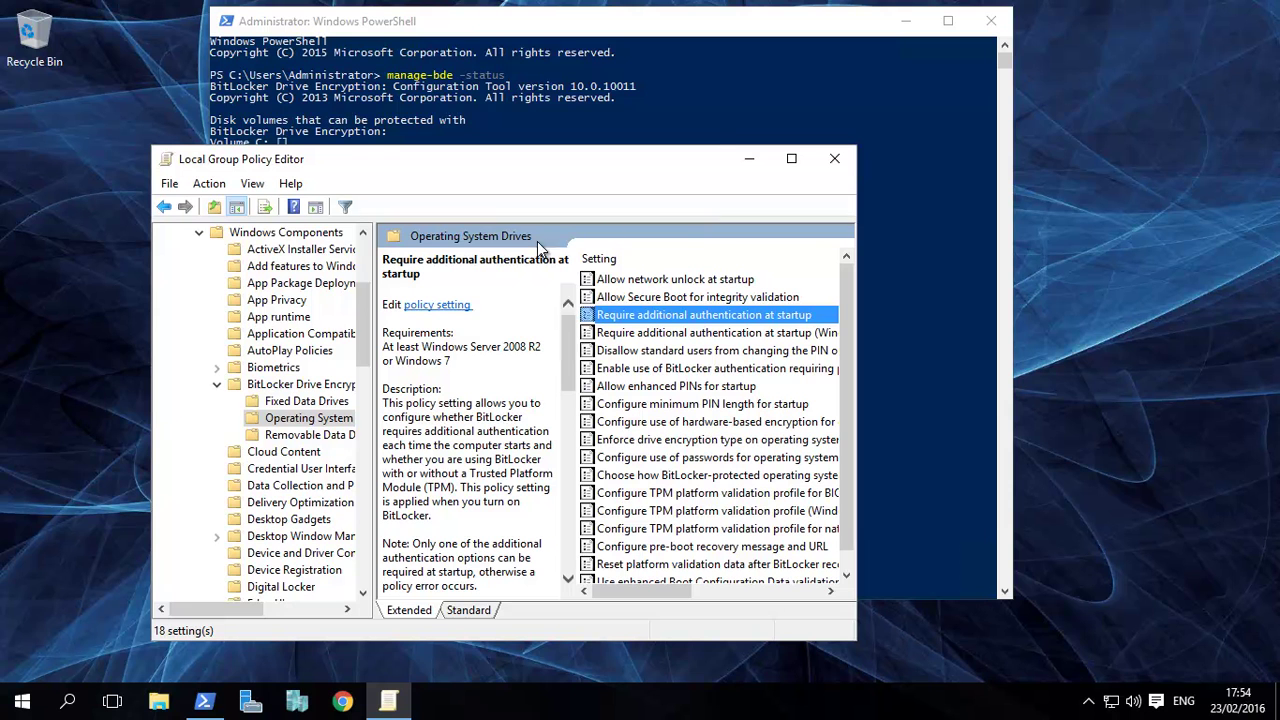
{"action": "left_click", "coordinate": [792, 160]}
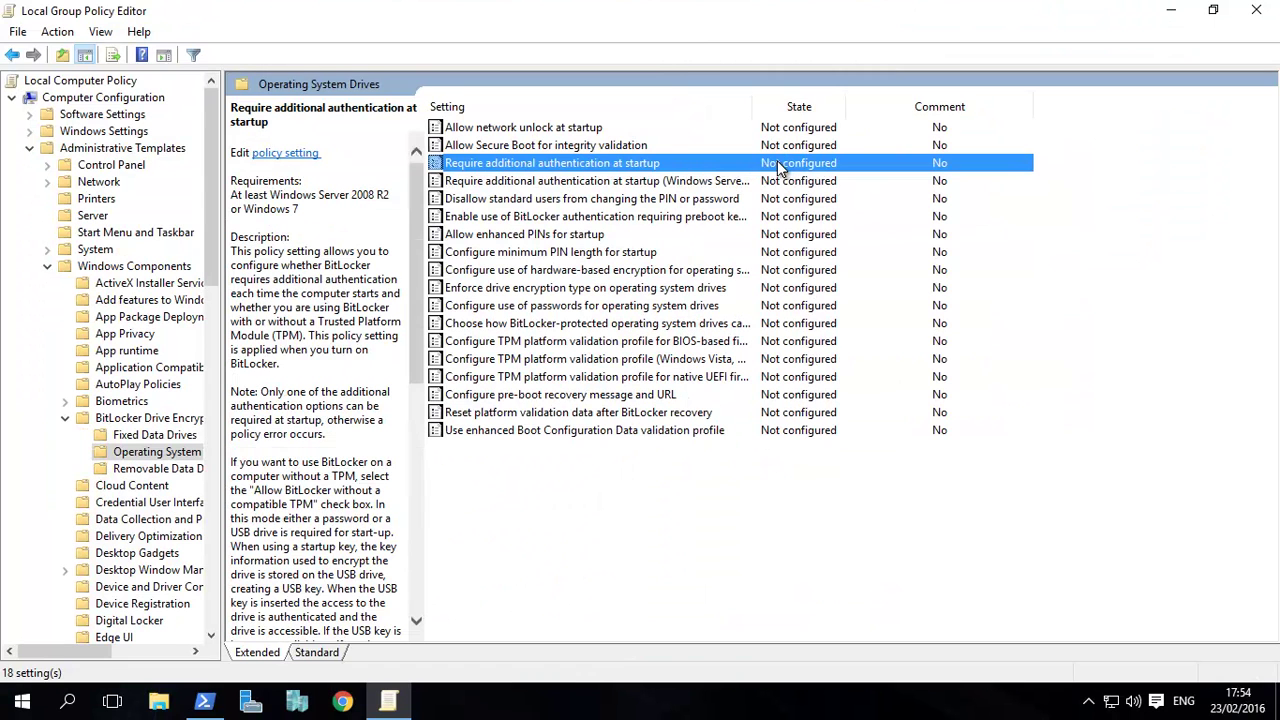
- Examine the options offered by enabling "Require additional authentication at startup", leave the policy without saving, and close the Local Group Policy Editor
{"action": "double_click", "coordinate": [580, 166]}
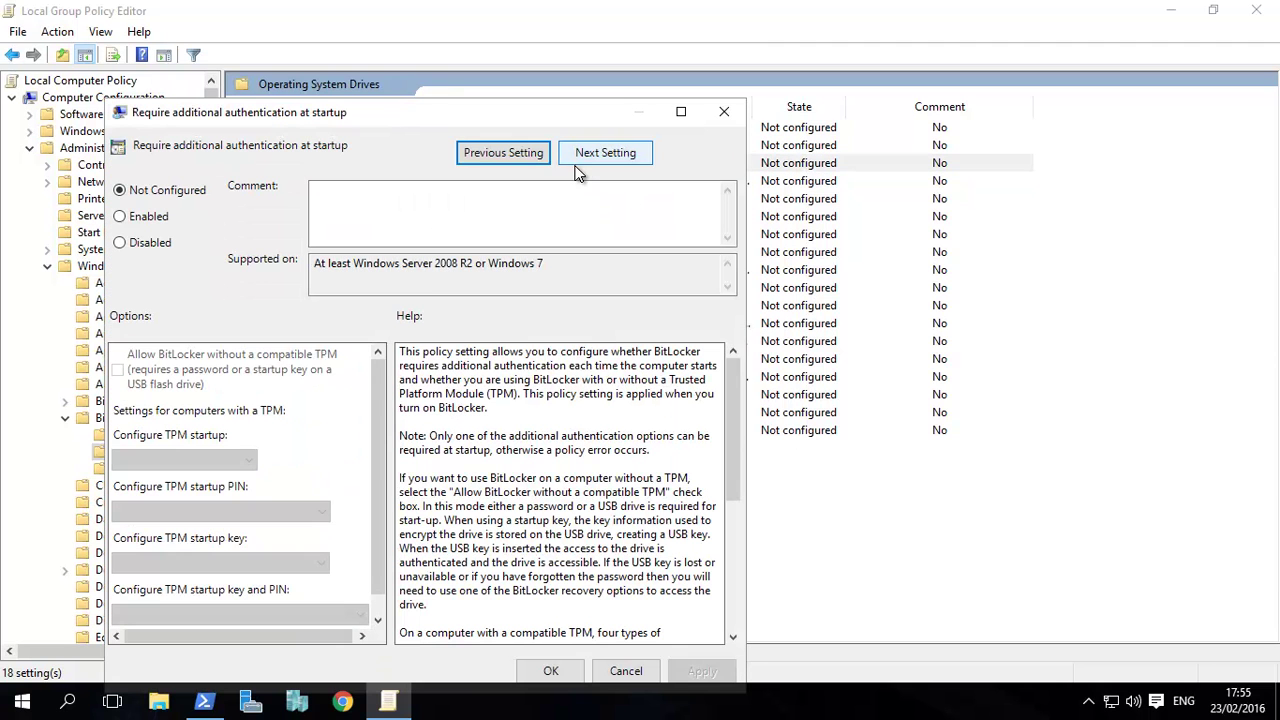
{"action": "left_click", "coordinate": [121, 216]}
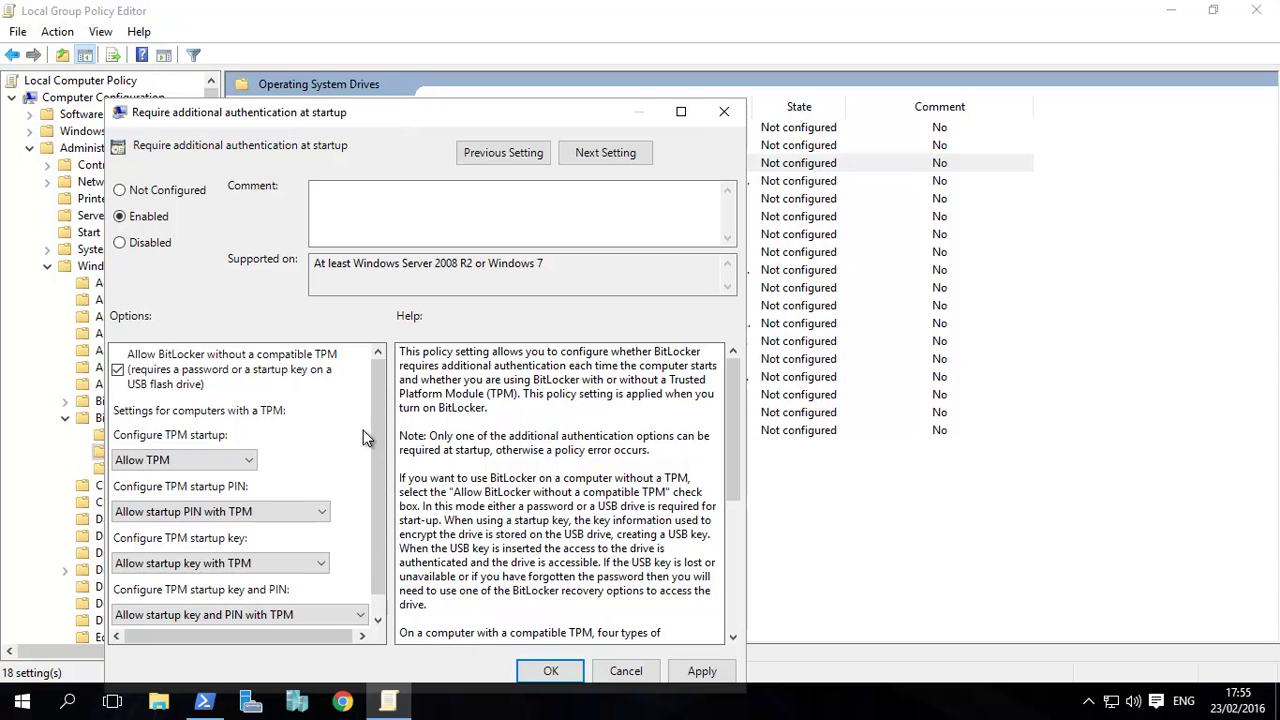
{"action": "left_click_drag", "start_coordinate": [382, 418], "coordinate": [334, 566]}
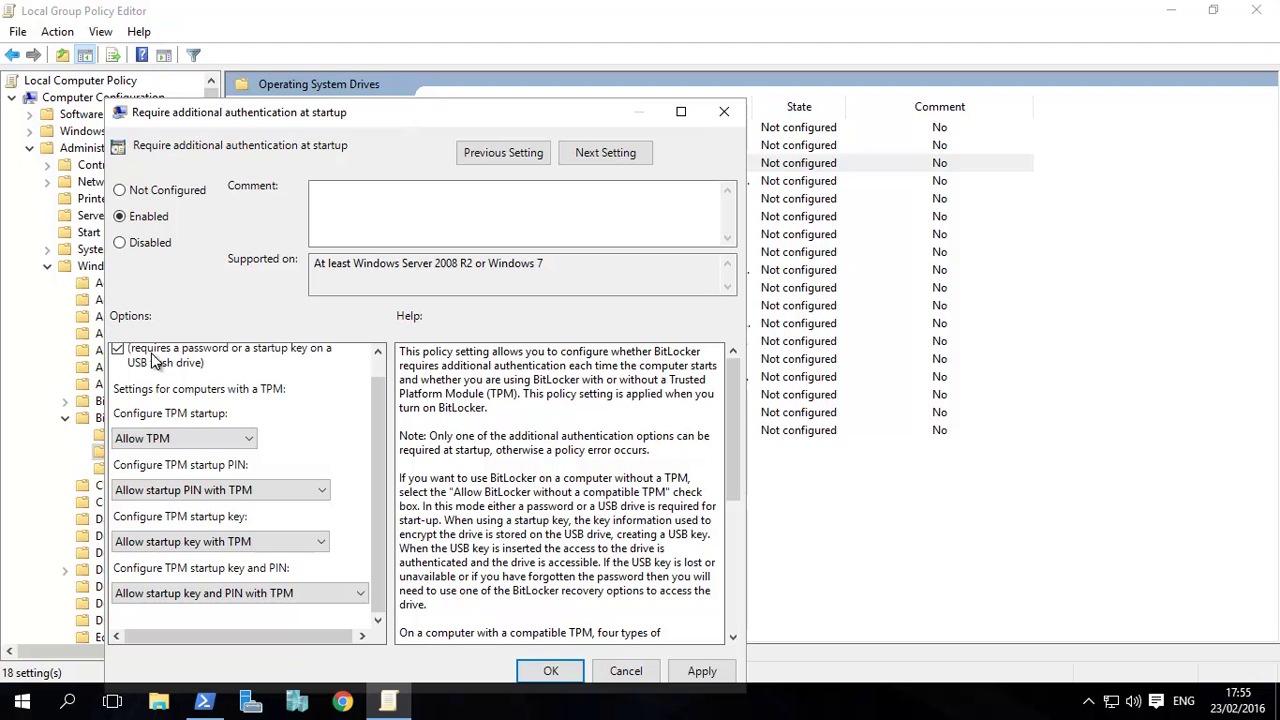
{"action": "left_click", "coordinate": [640, 672]}
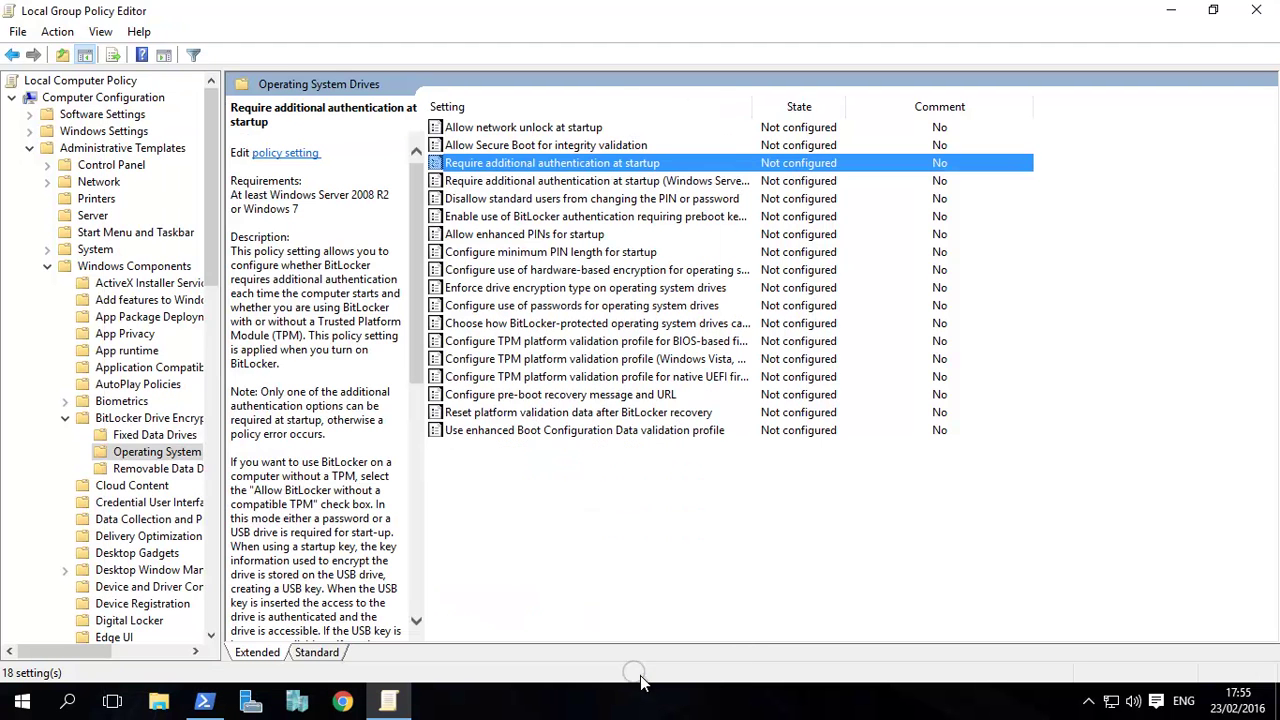
{"action": "left_click", "coordinate": [1256, 12]}
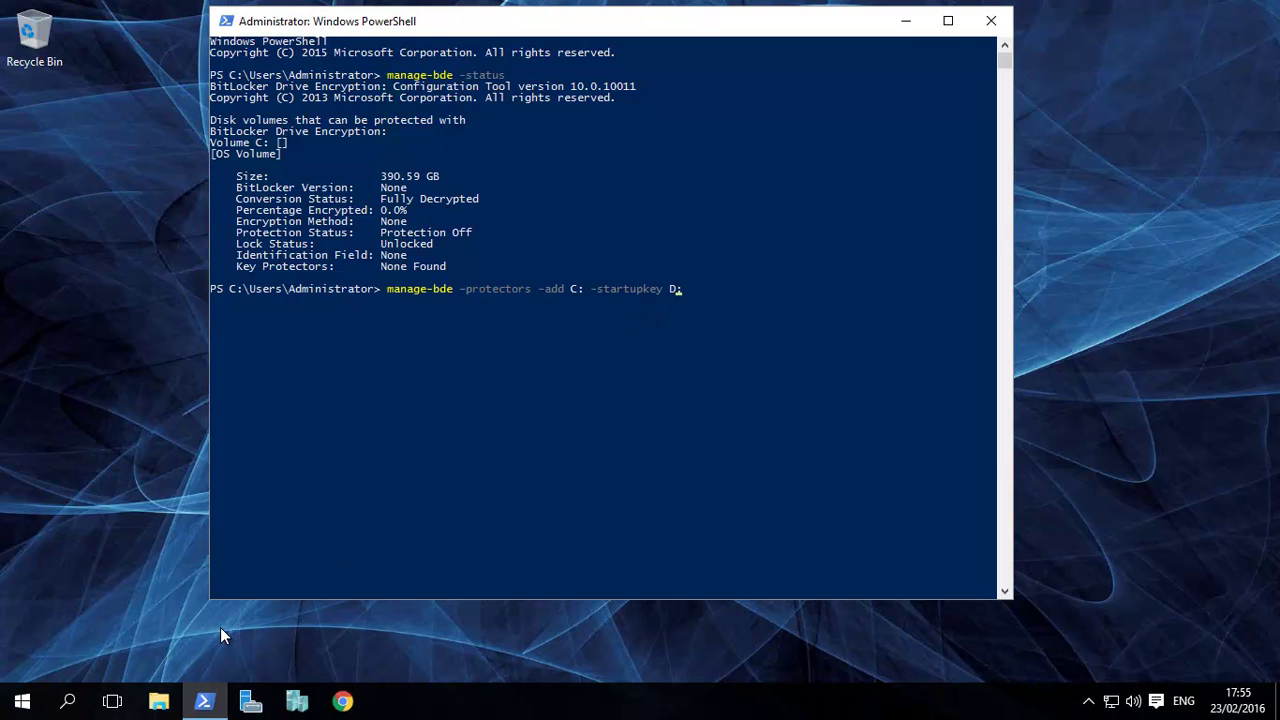
- Check the drive letter of the TABRECOVERY drive in File Explorer and close its window
{"action": "left_click", "coordinate": [159, 701]}
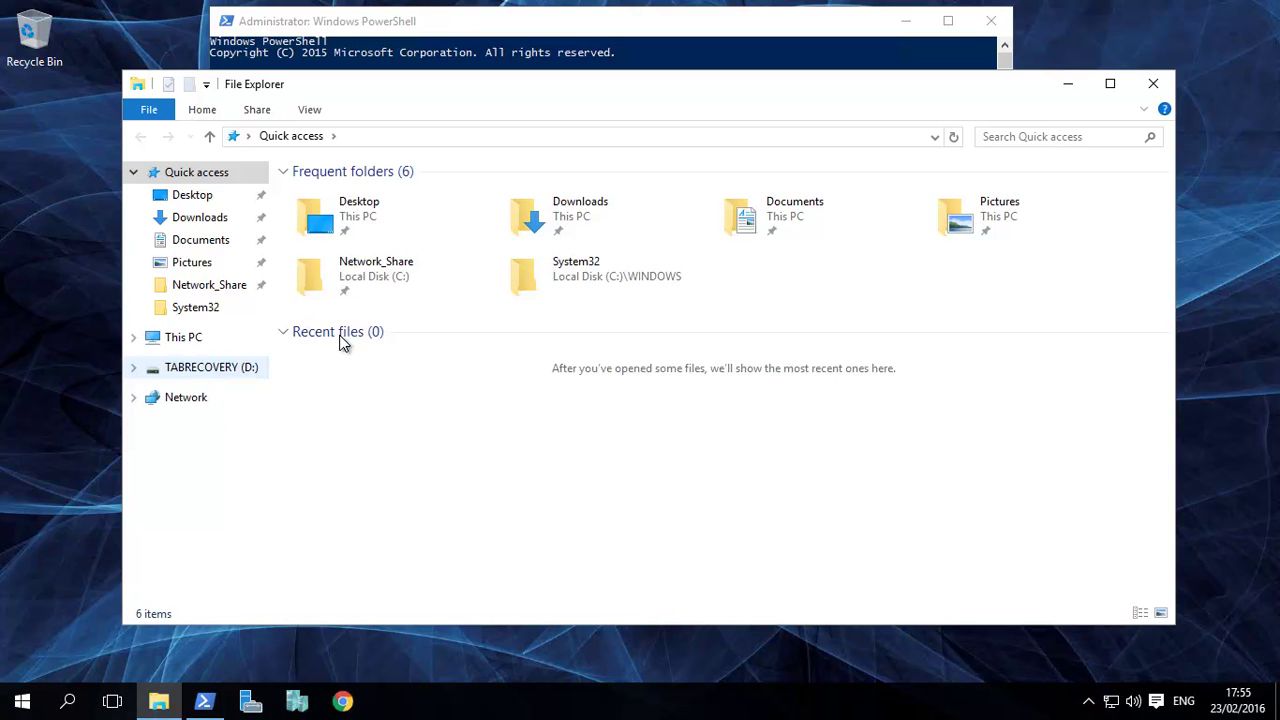
{"action": "left_click", "coordinate": [1152, 84]}
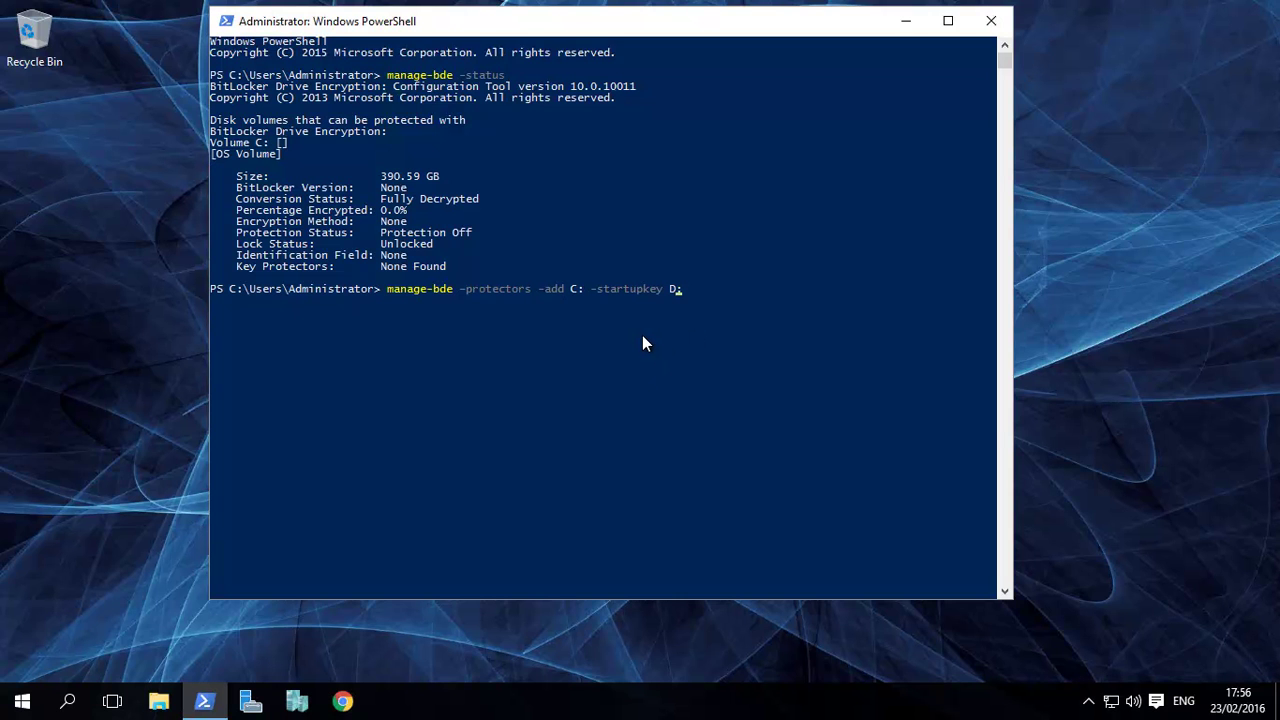
- In PowerShell, discard the pending startup-key command and turn on BitLocker with "manage-bde -on C: -removevolumeshadowcopies"
{"action": "key", "text": "Escape"}
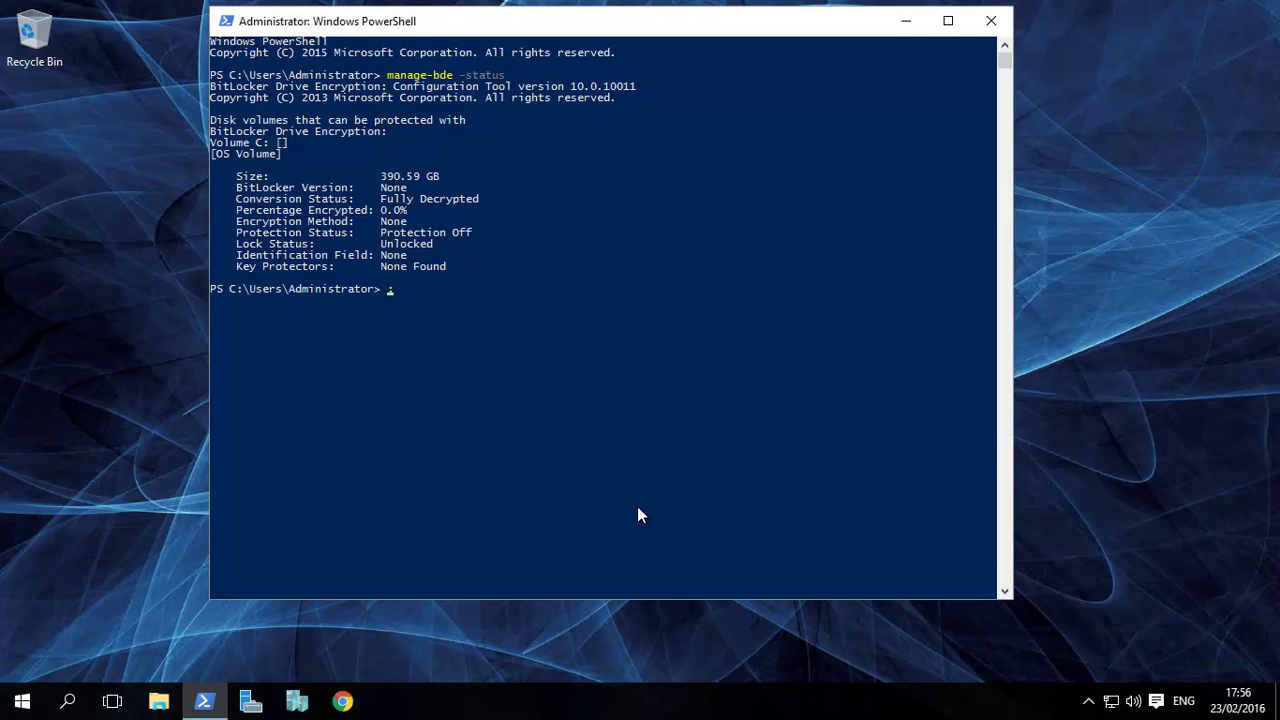
{"action": "right_click", "coordinate": [390, 289]}
{"action": "key", "text": "BackSpace"}
{"action": "key", "text": "Return"}
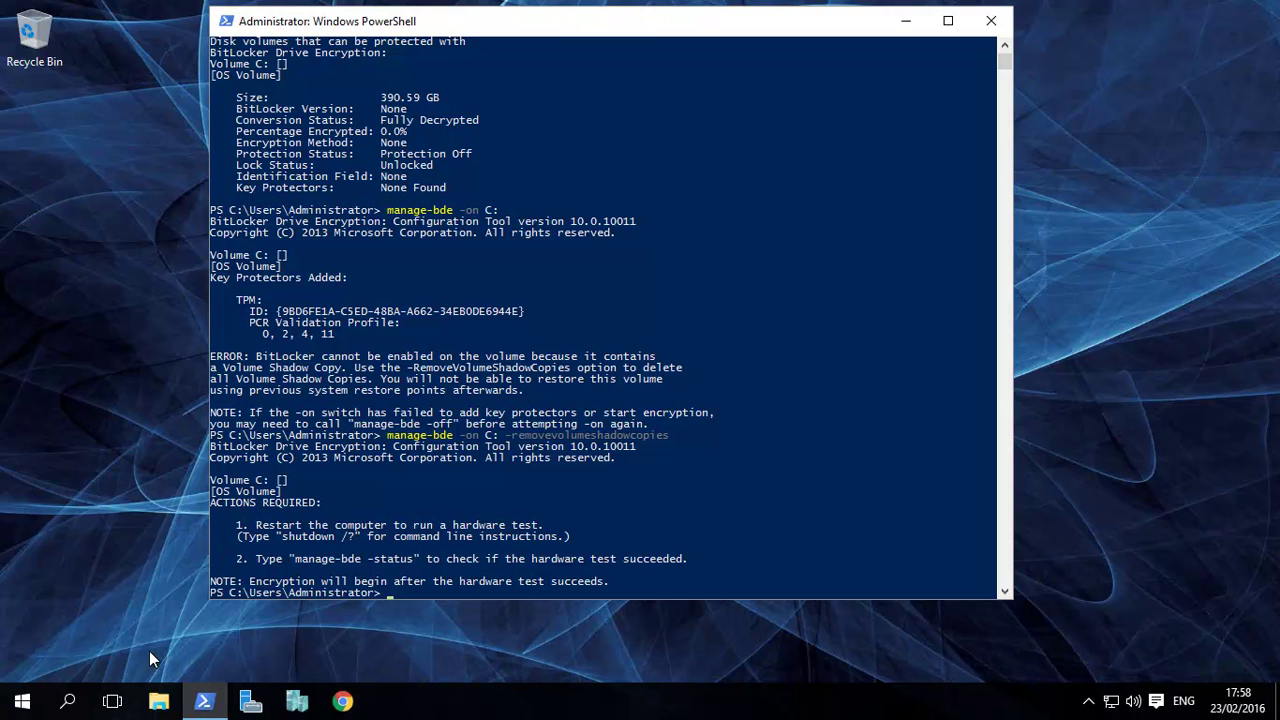
- Restart the server with "Other (Unplanned)" as the reason to run the BitLocker hardware test
{"action": "left_click", "coordinate": [20, 705]}
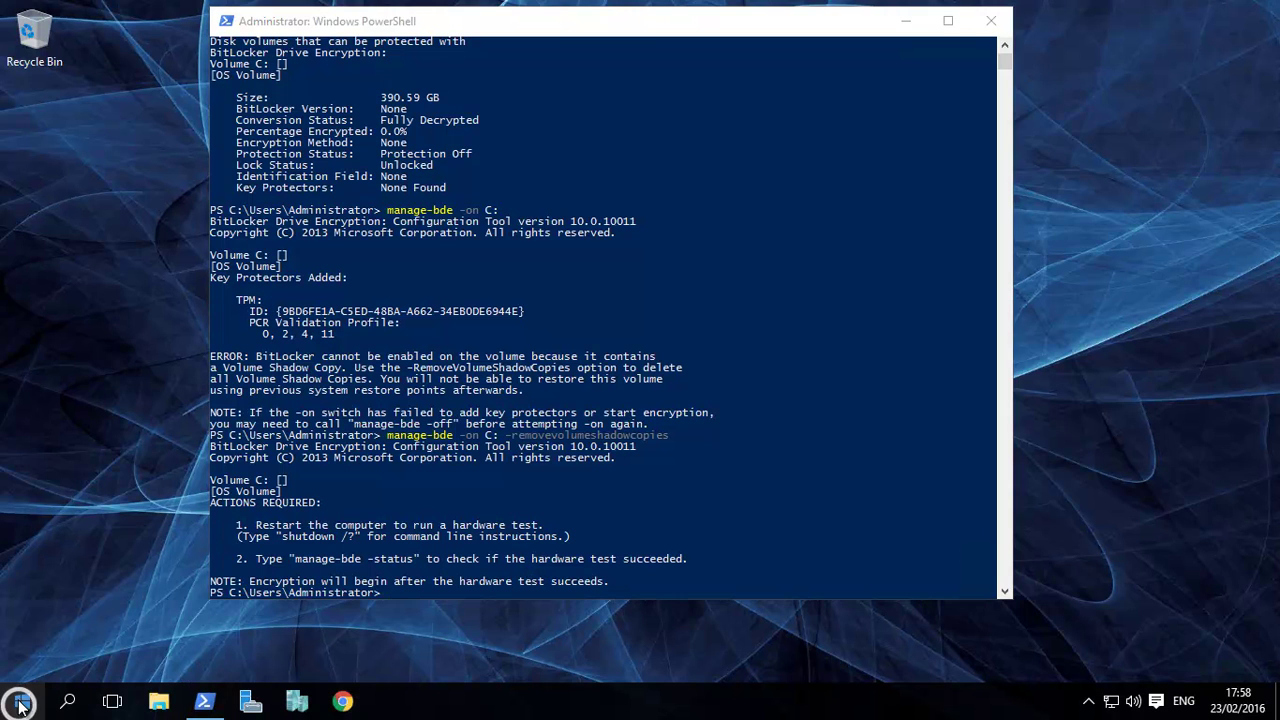
{"action": "right_click", "coordinate": [20, 705]}
{"action": "mouse_move", "coordinate": [173, 656]}
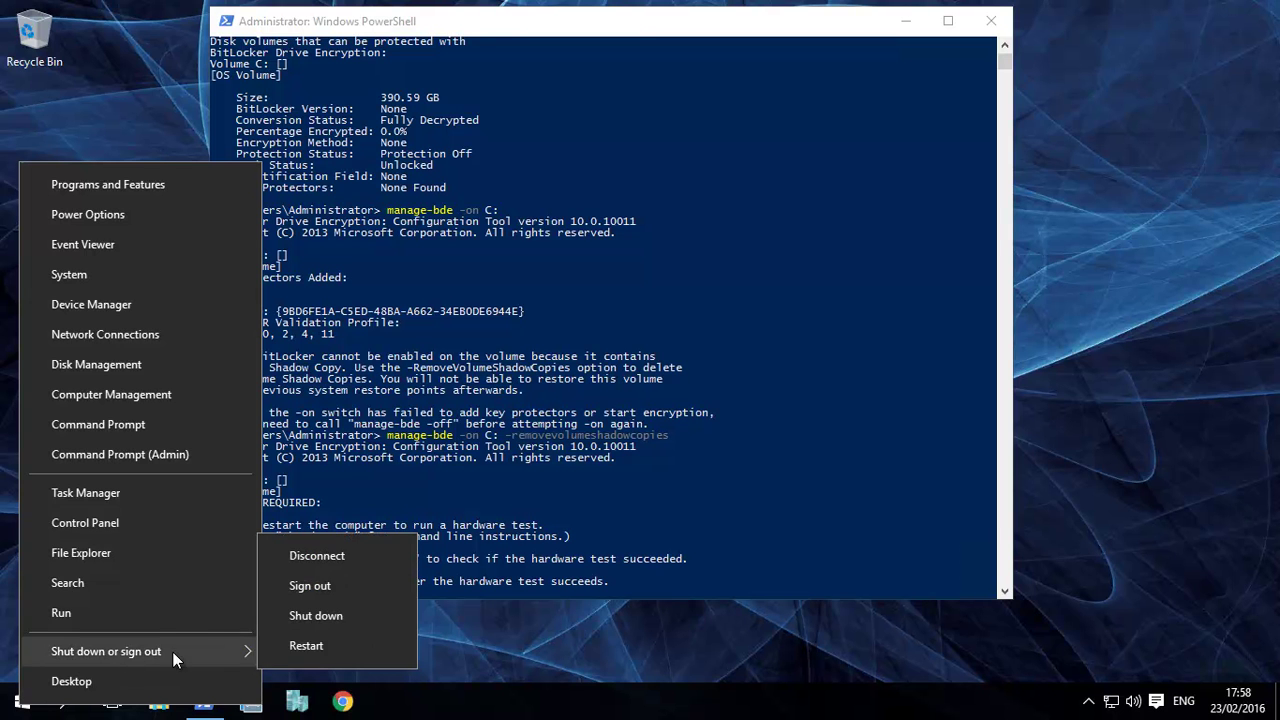
{"action": "left_click", "coordinate": [311, 647]}
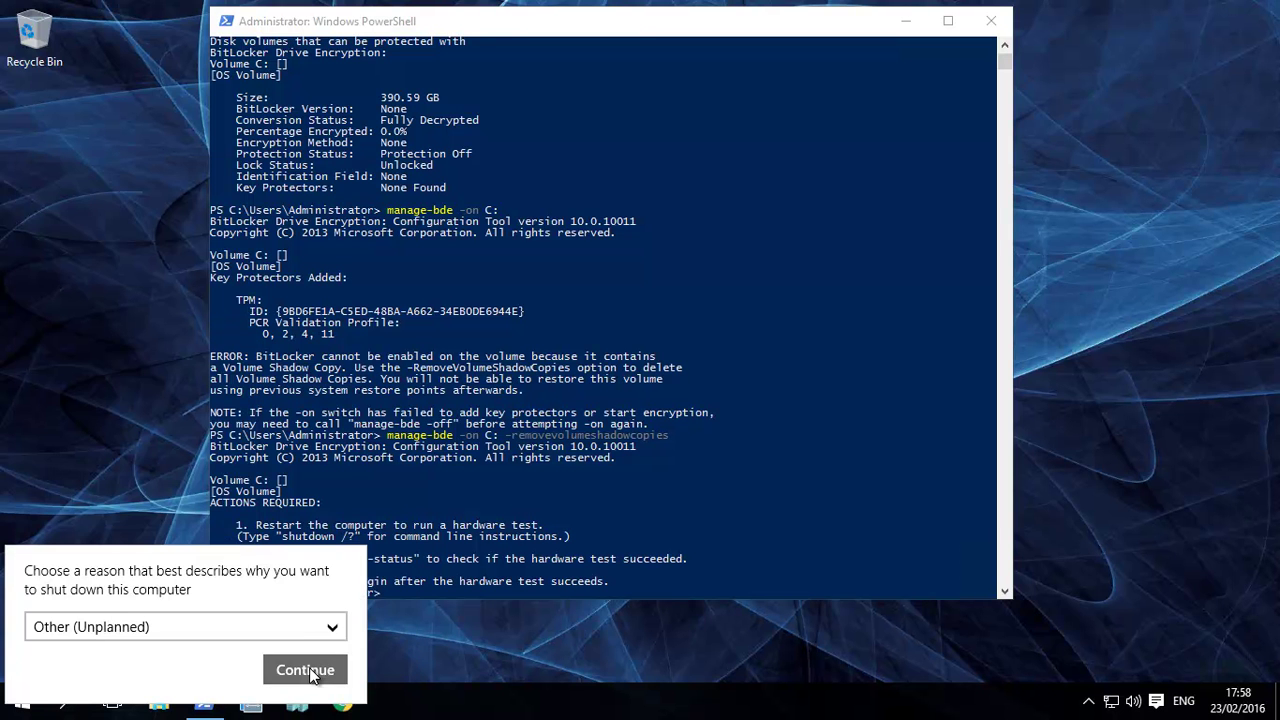
{"action": "left_click", "coordinate": [305, 670]}
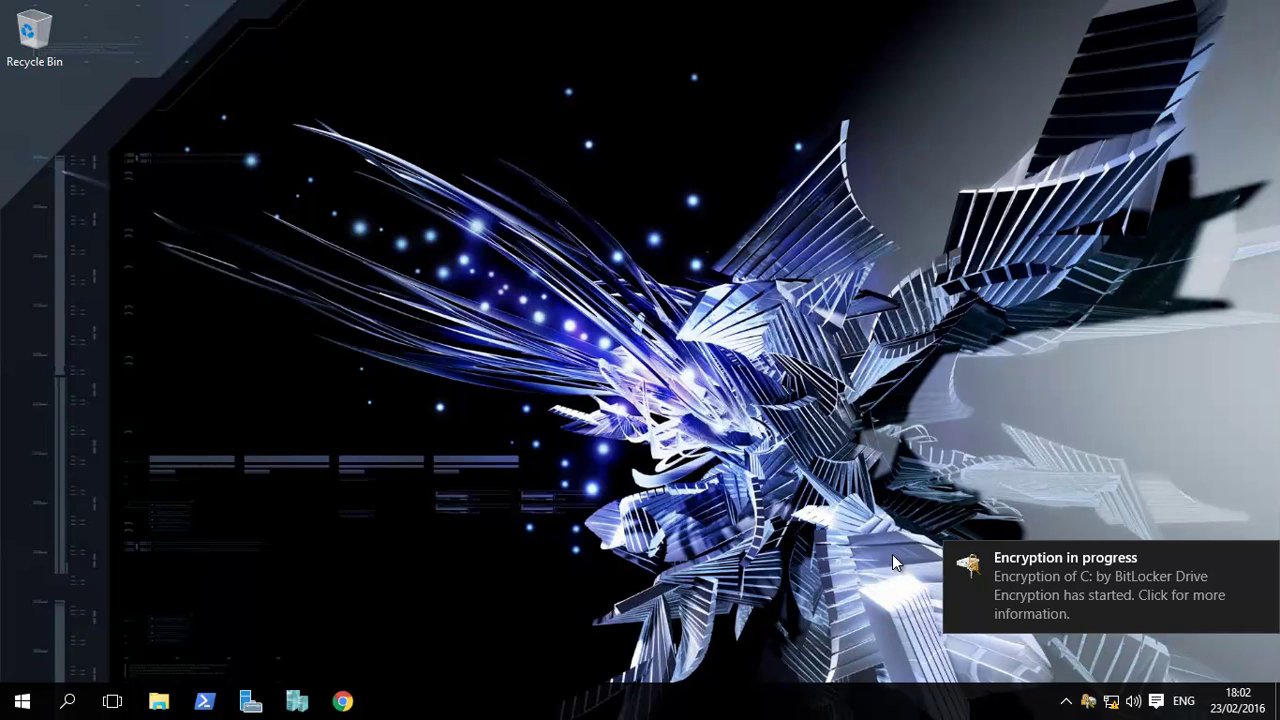
- Check the context options of Local Disk (C:) under This PC in File Explorer for BitLocker entries and close the window
{"action": "mouse_move", "coordinate": [1090, 706]}
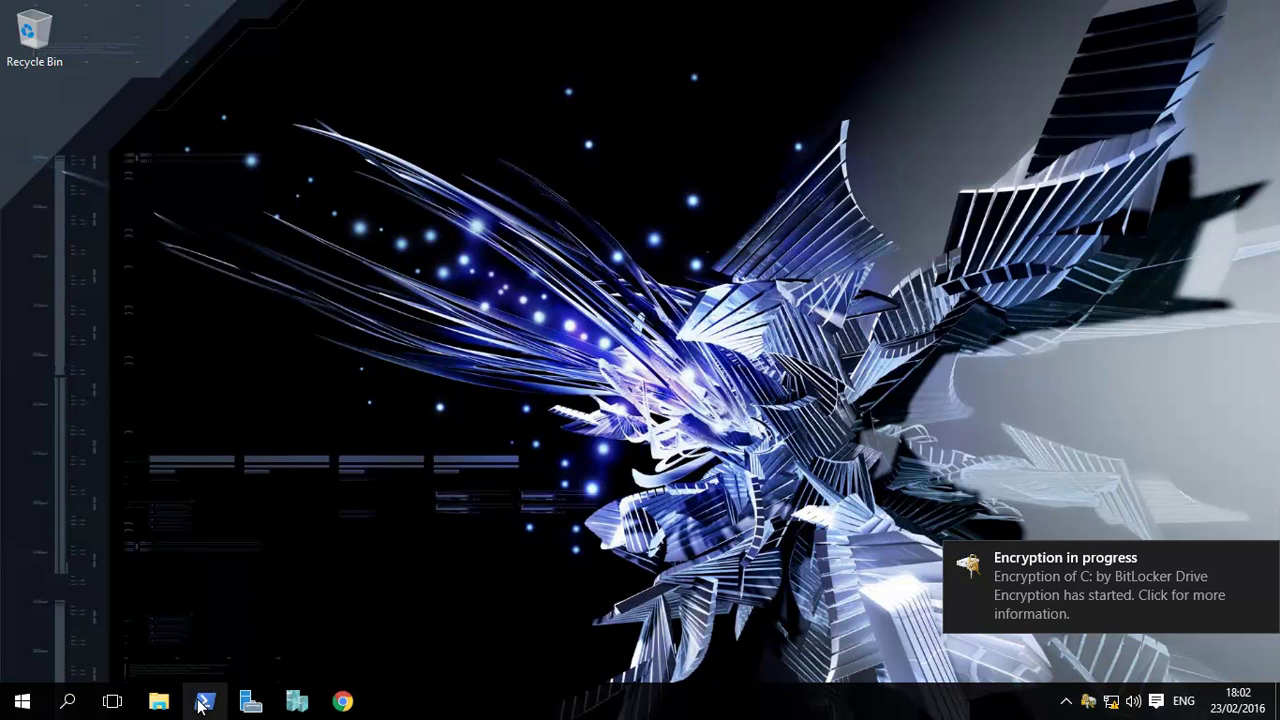
{"action": "key", "text": "super+e"}
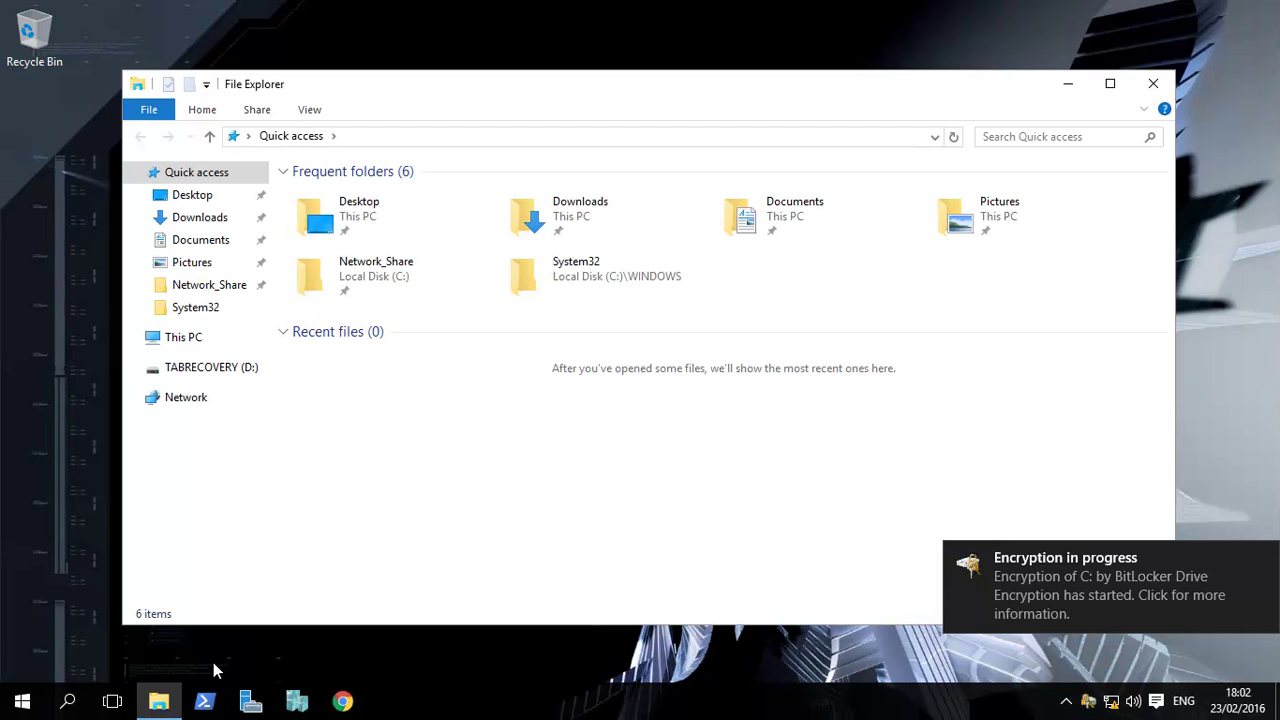
{"action": "left_click", "coordinate": [183, 343]}
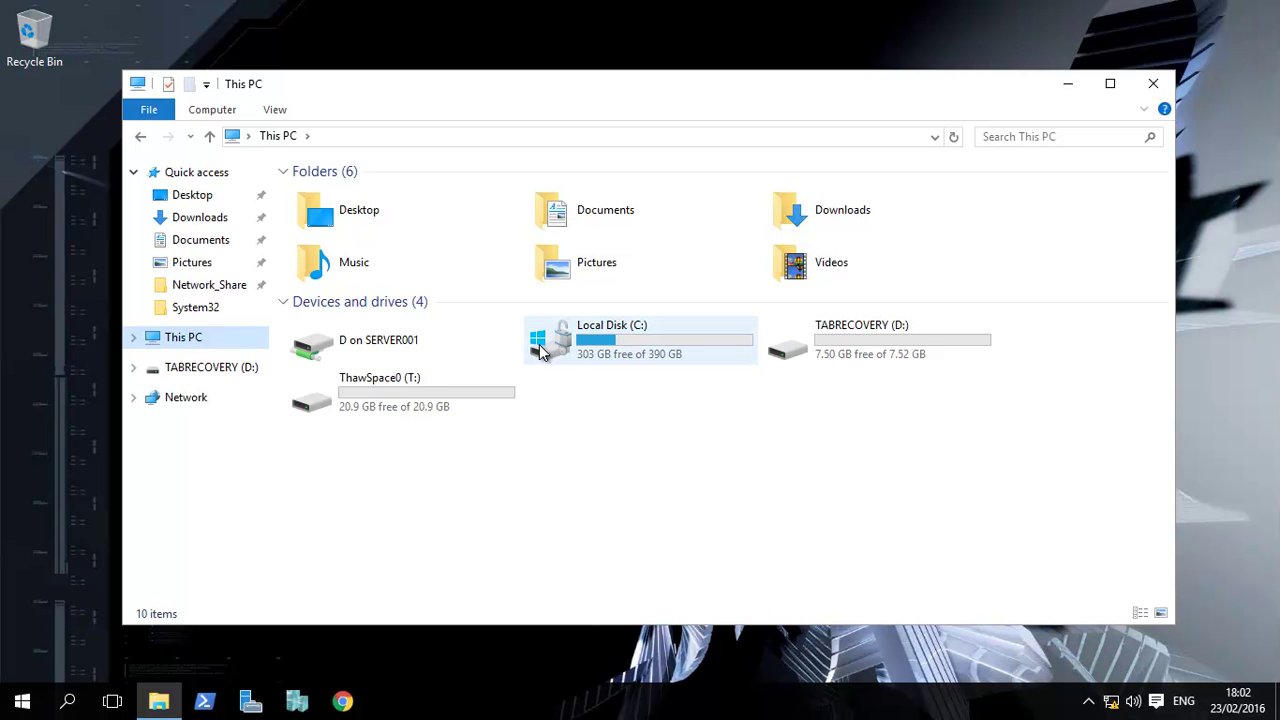
{"action": "double_click", "coordinate": [603, 327]}
{"action": "right_click", "coordinate": [602, 332]}
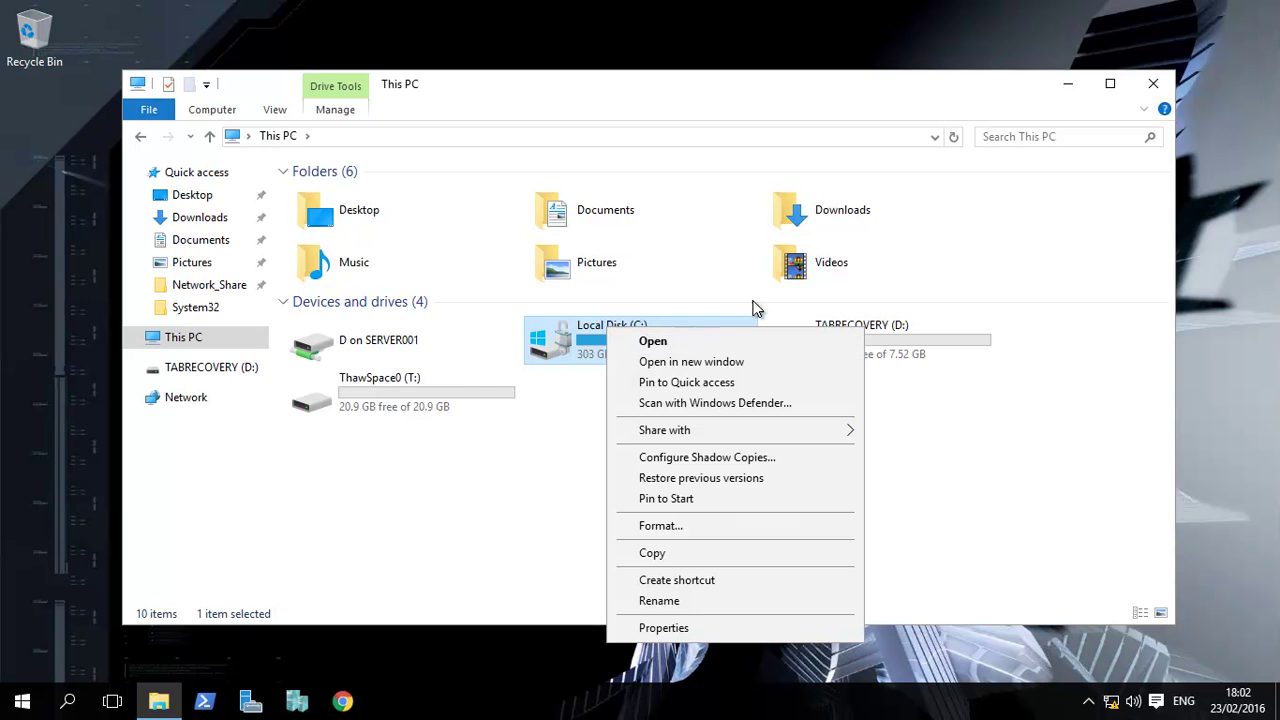
{"action": "left_click", "coordinate": [1154, 84]}
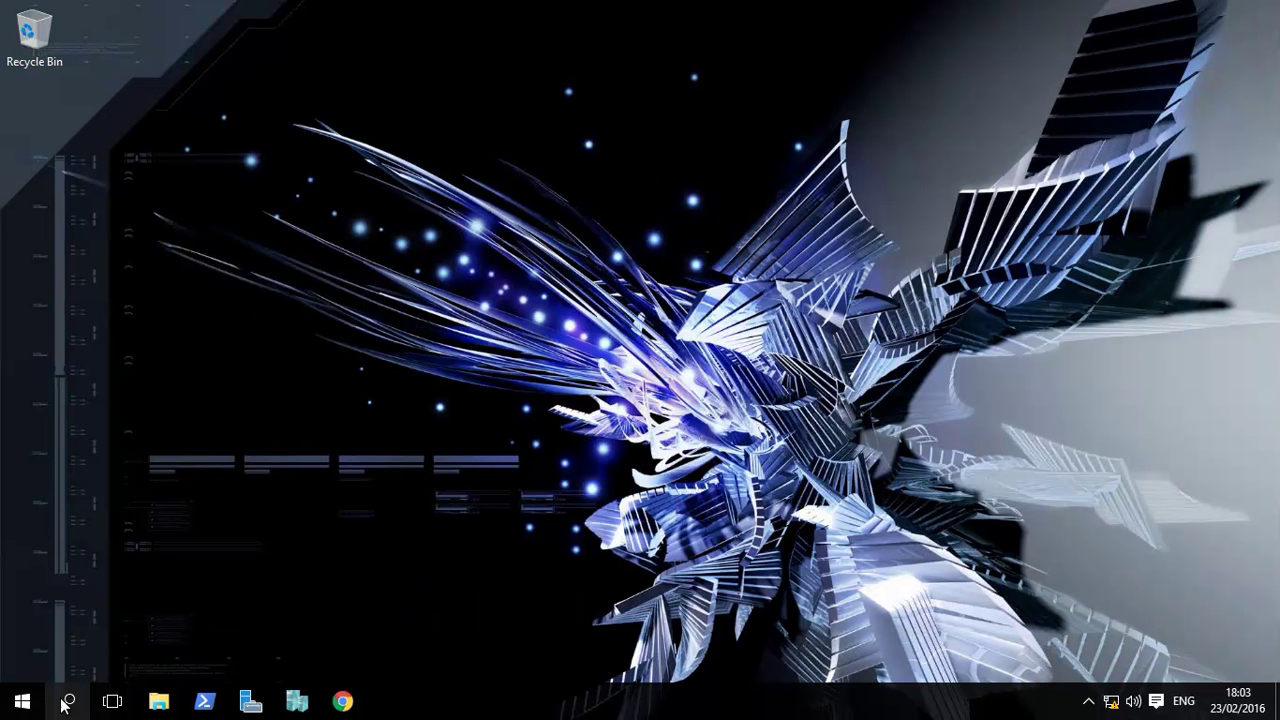
- Search Windows for "bitlocker", then clear the query and close the search
{"action": "left_click", "coordinate": [22, 704]}
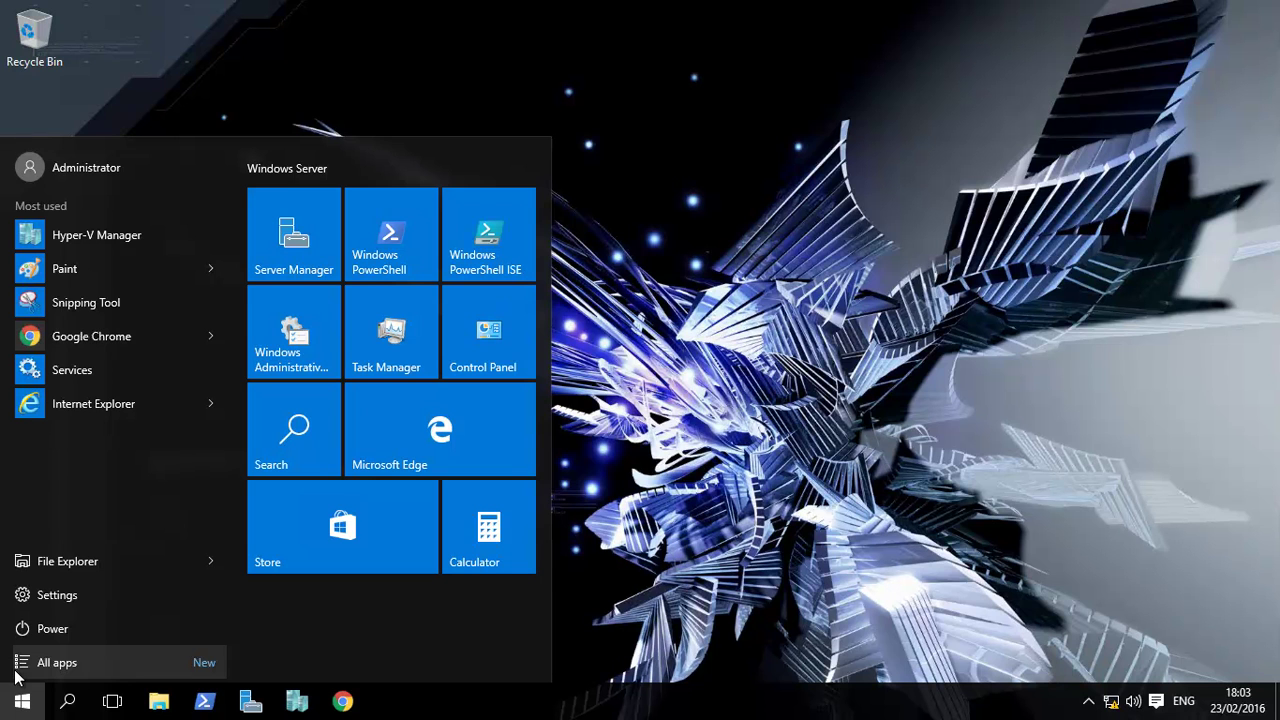
{"action": "left_click", "coordinate": [255, 311]}
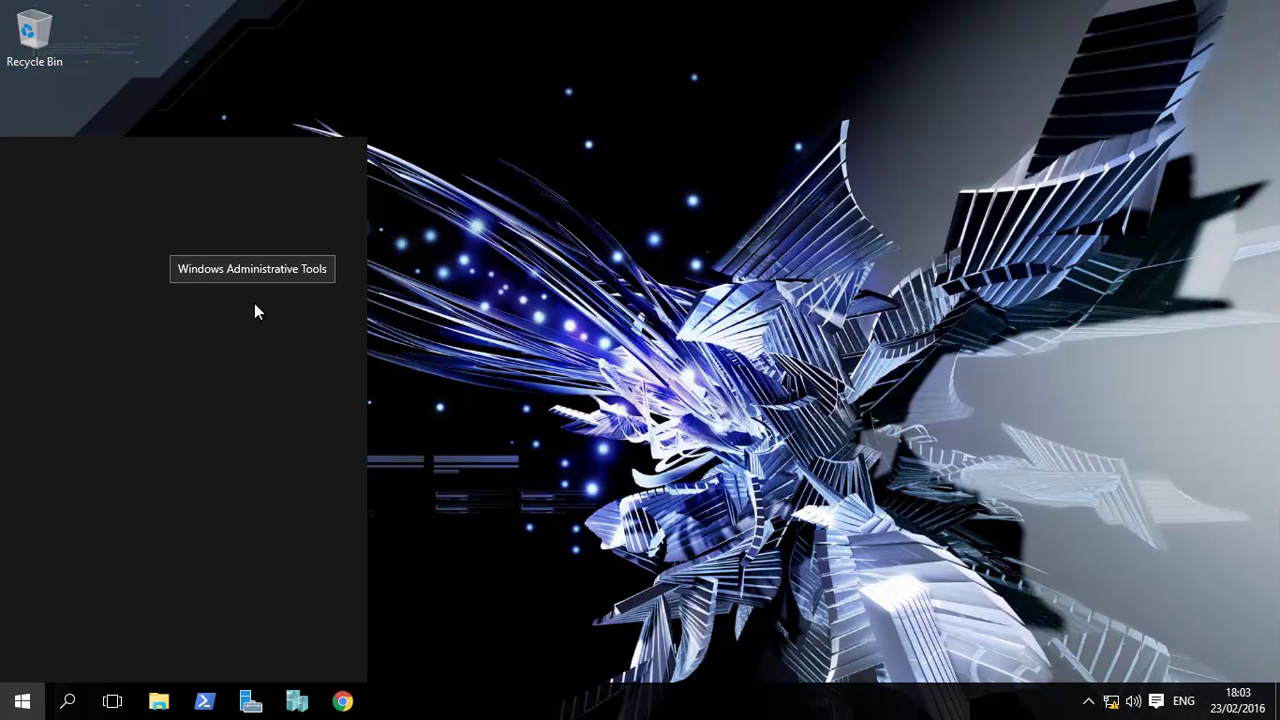
{"action": "type", "text": "bitlocker"}
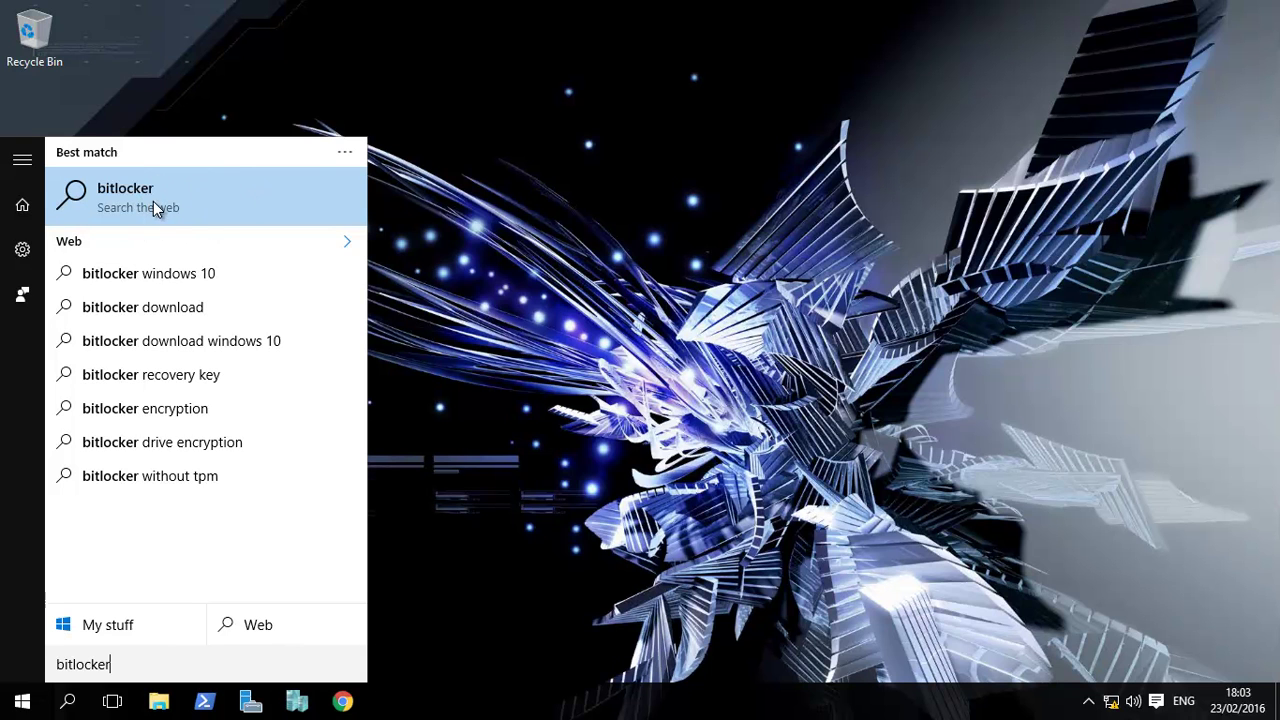
{"action": "key", "text": "BackSpace"}
{"action": "key", "text": "BackSpace"}
{"action": "key", "text": "BackSpace"}
{"action": "key", "text": "BackSpace"}
{"action": "key", "text": "BackSpace"}
{"action": "key", "text": "BackSpace"}
{"action": "key", "text": "BackSpace"}
{"action": "key", "text": "BackSpace"}
{"action": "key", "text": "BackSpace"}
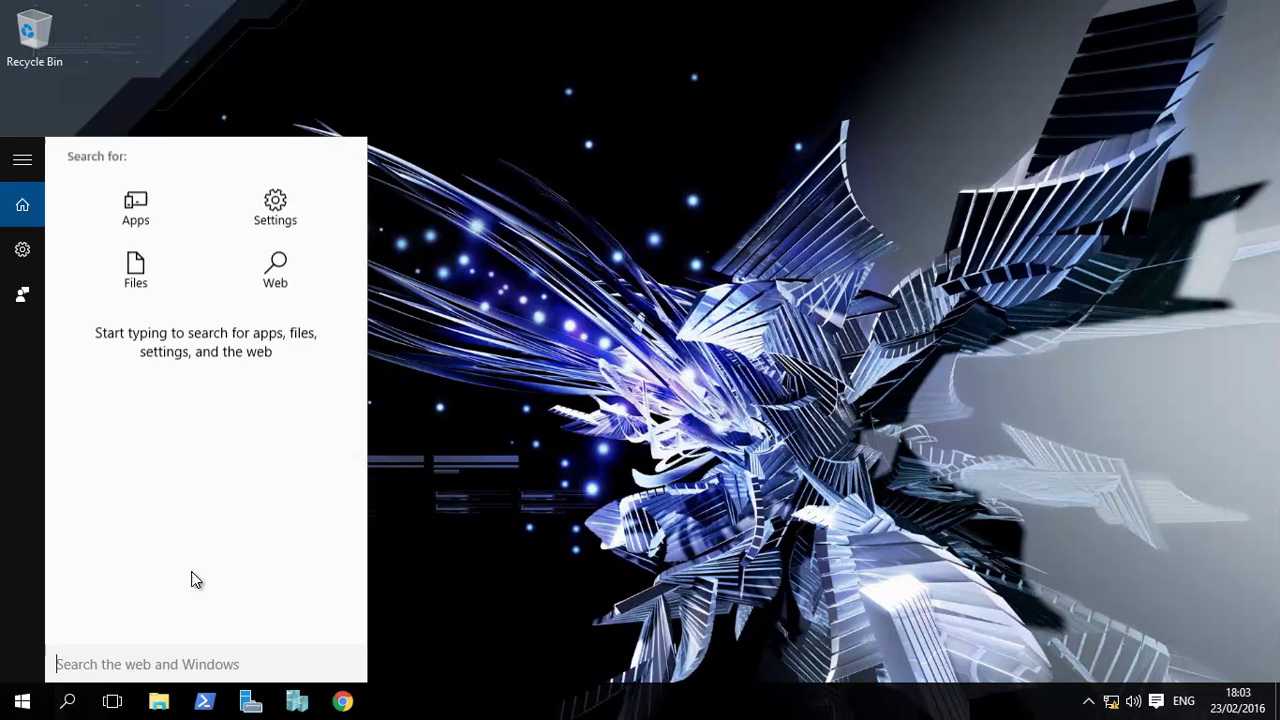
{"action": "left_click", "coordinate": [20, 708]}
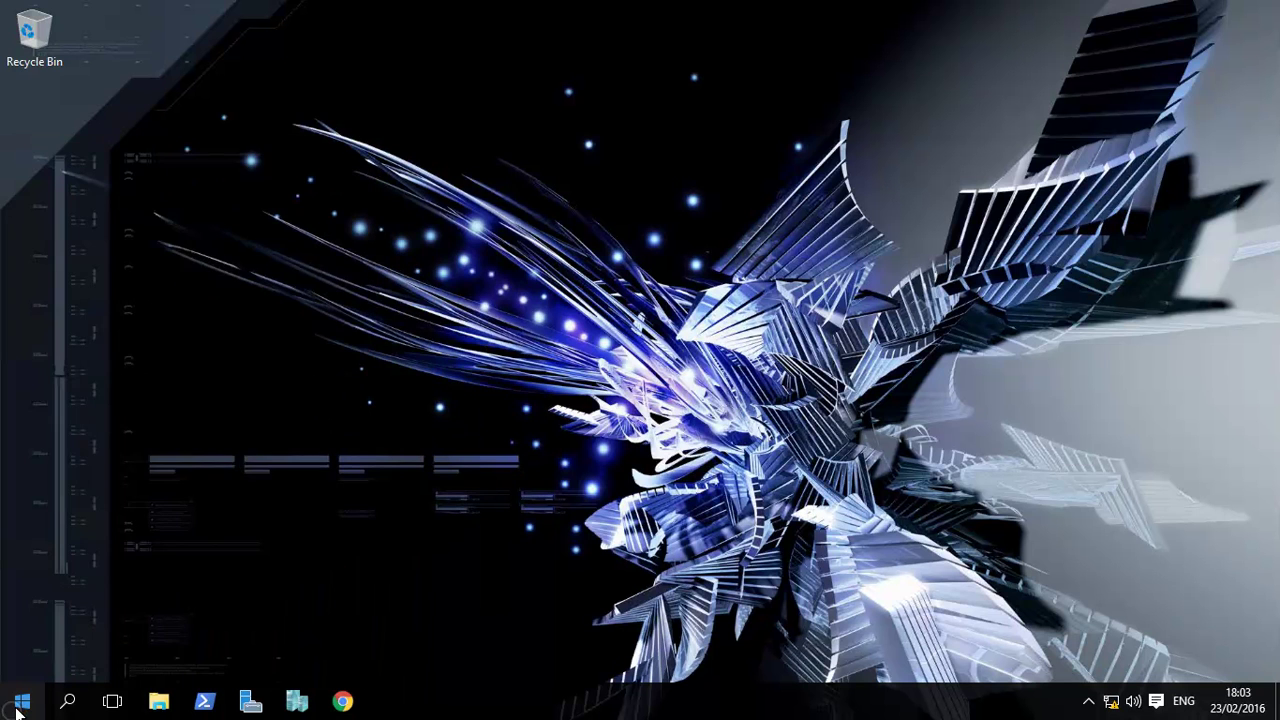
- Look through all Control Panel items for a BitLocker entry and close the Control Panel
{"action": "left_click", "coordinate": [20, 706]}
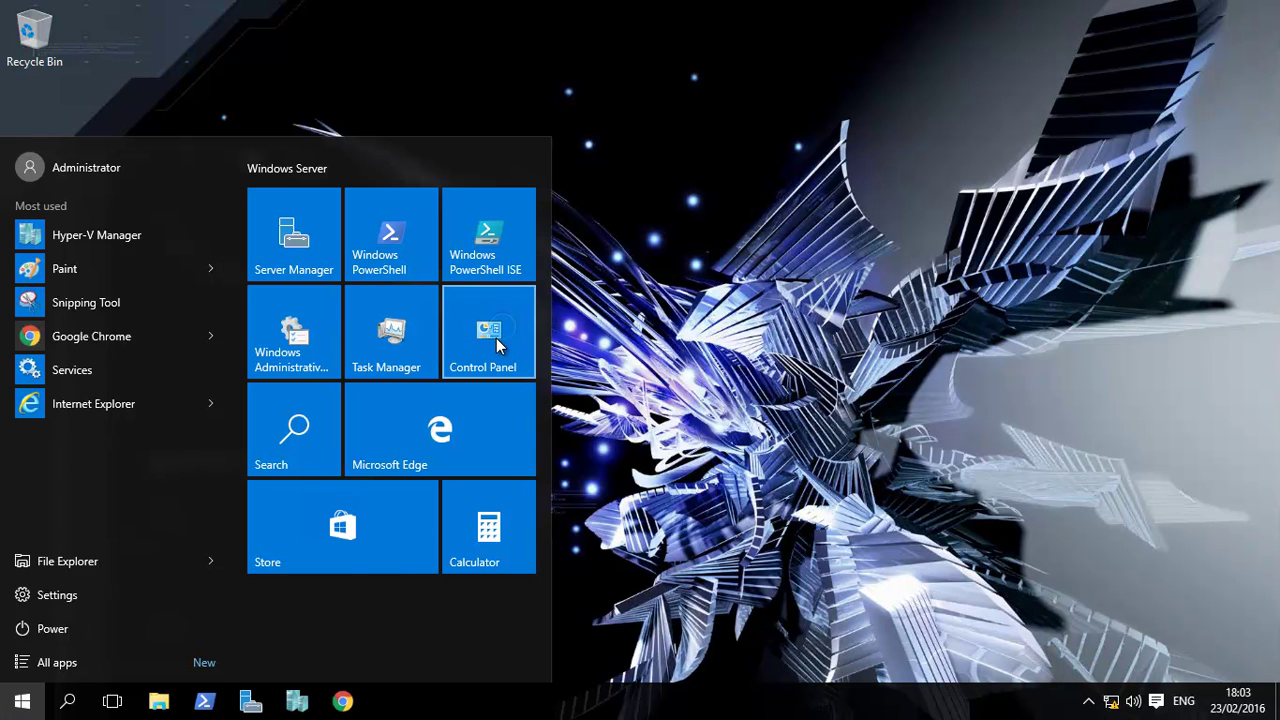
{"action": "left_click", "coordinate": [497, 347]}
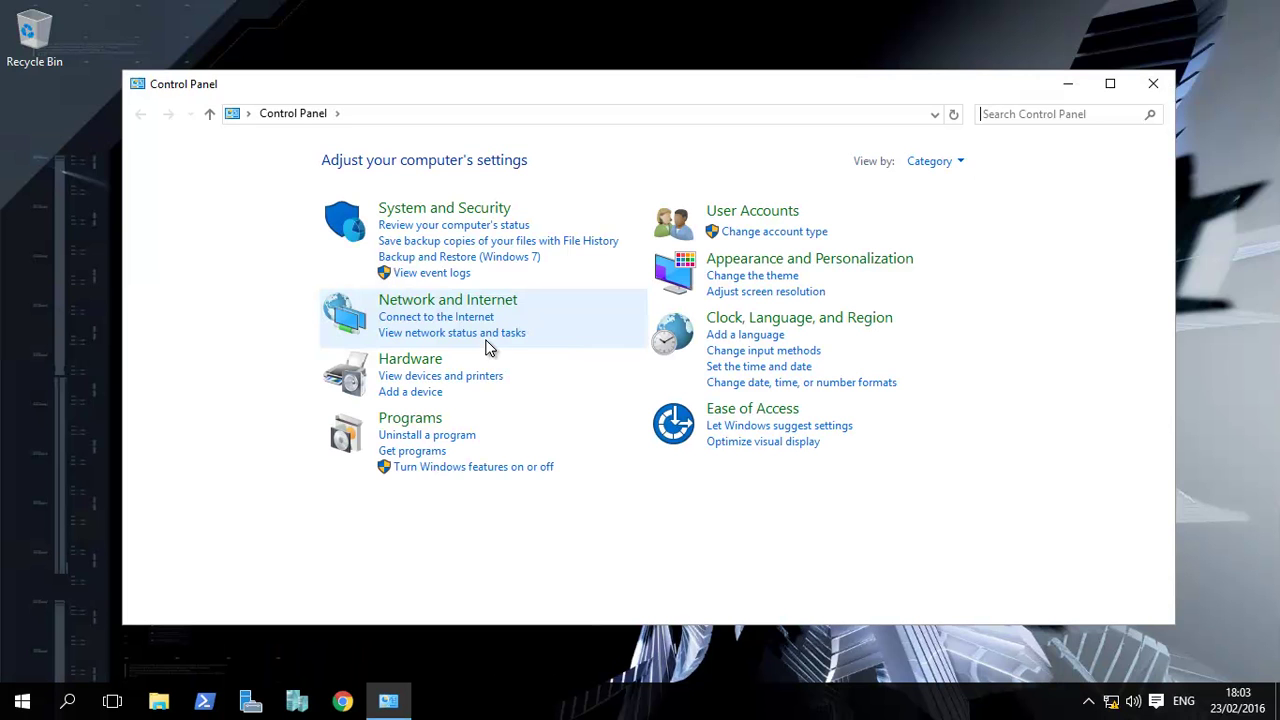
{"action": "left_click", "coordinate": [338, 114]}
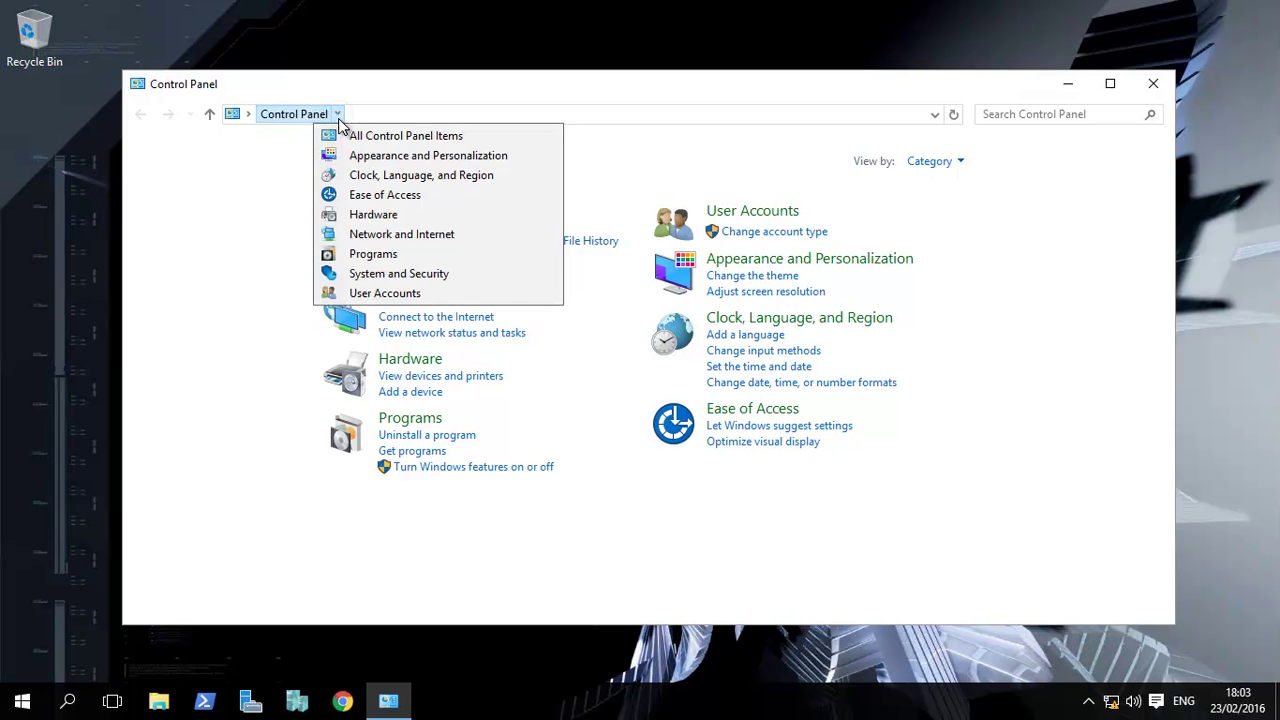
{"action": "left_click", "coordinate": [370, 138]}
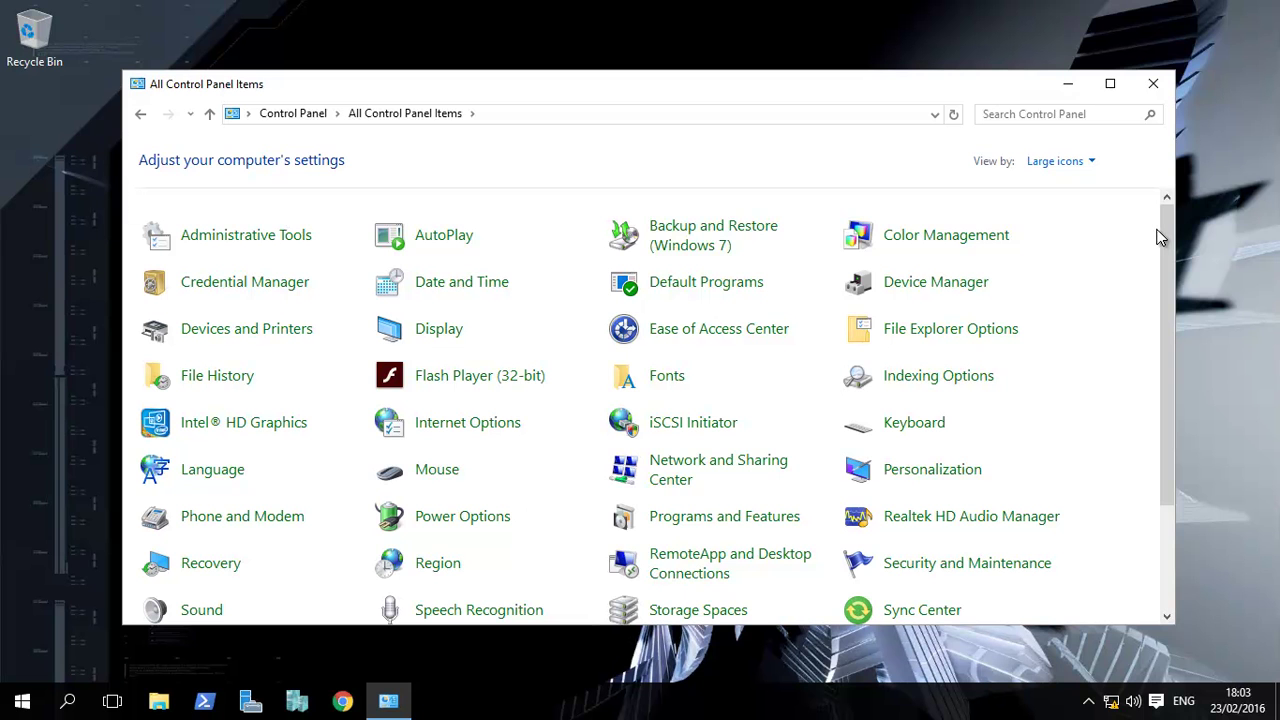
{"action": "left_click_drag", "start_coordinate": [1165, 234], "coordinate": [1154, 407]}
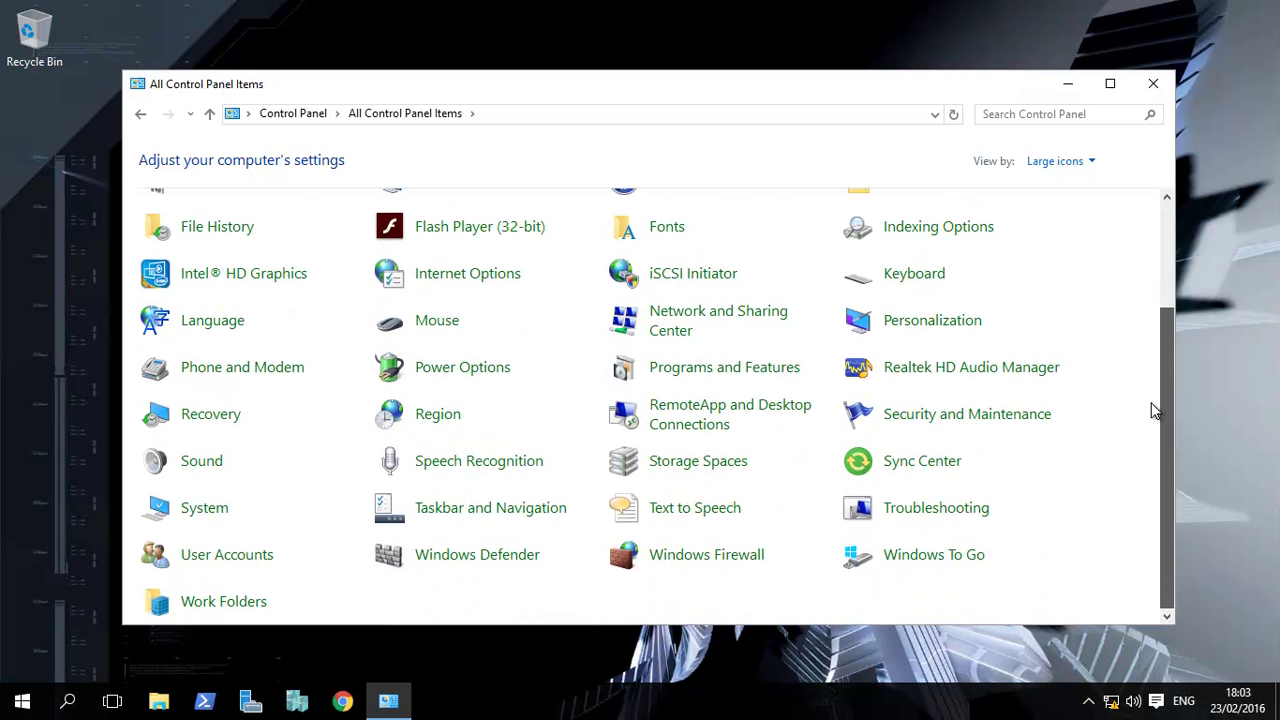
{"action": "left_click_drag", "start_coordinate": [1163, 345], "coordinate": [1173, 216]}
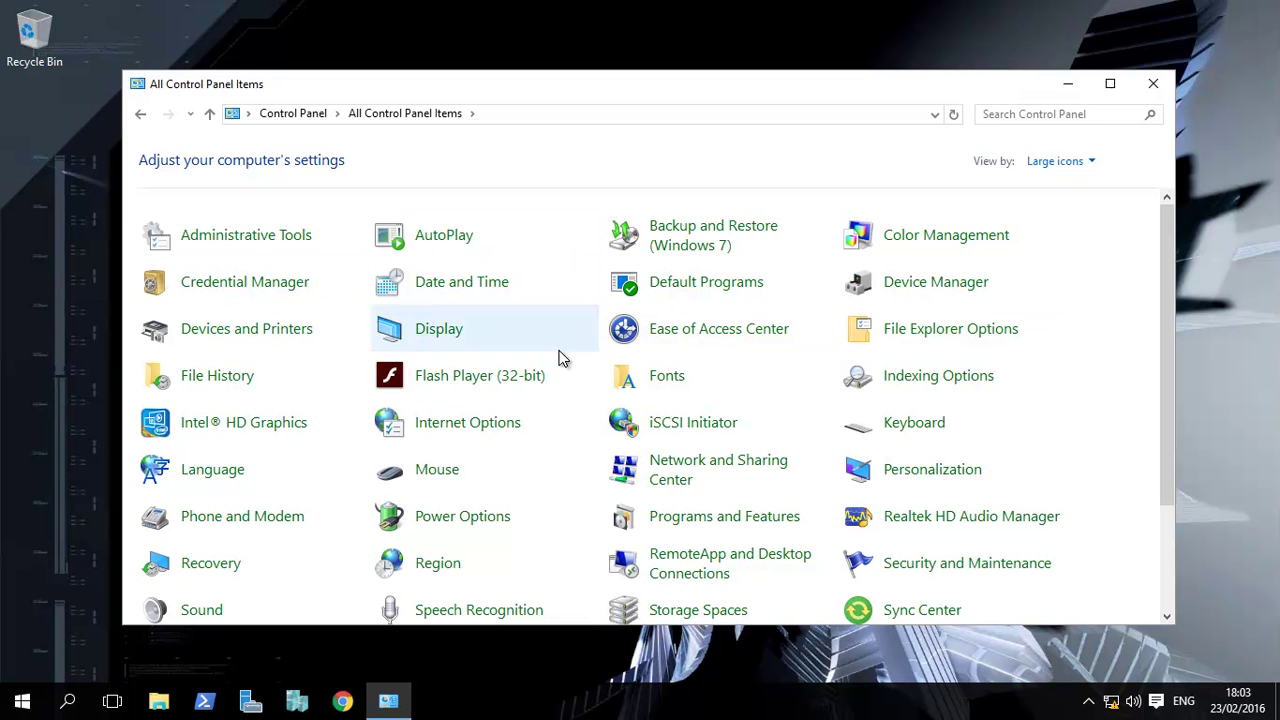
{"action": "left_click", "coordinate": [1153, 84]}
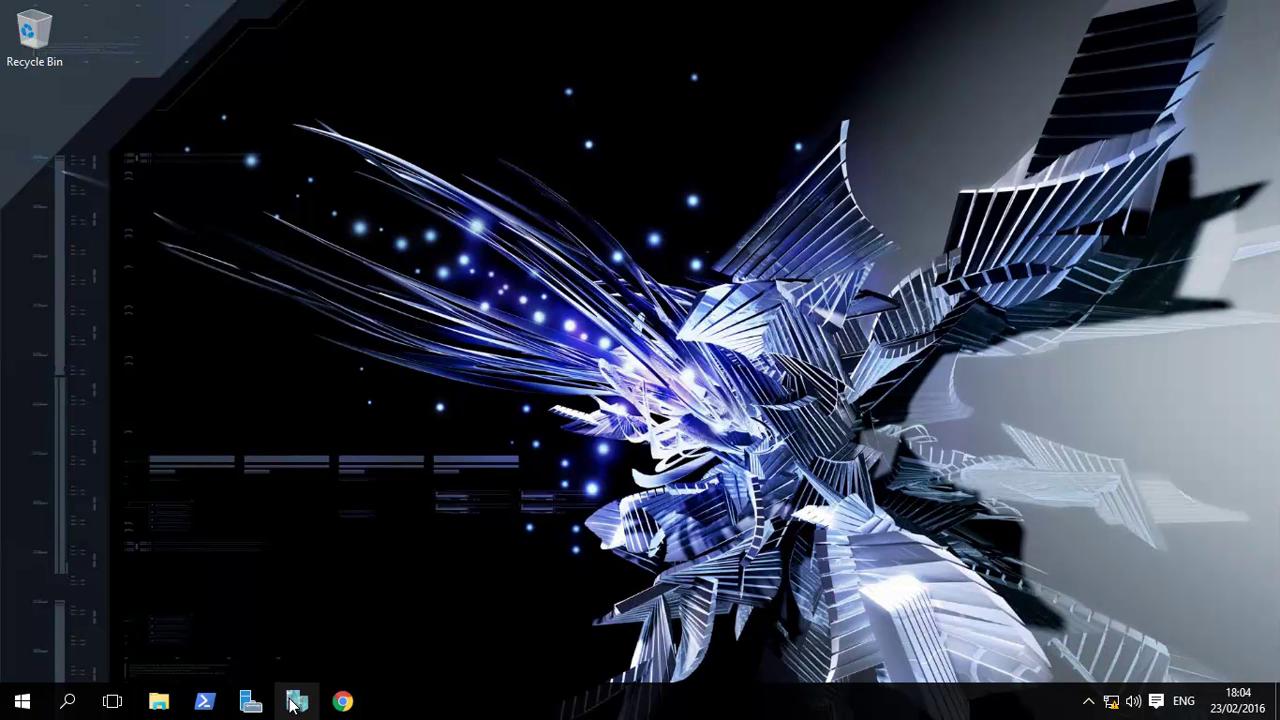
- Open PowerShell and query the BitLocker status of all volumes with "manage-bde -status"
{"action": "left_click", "coordinate": [206, 700]}
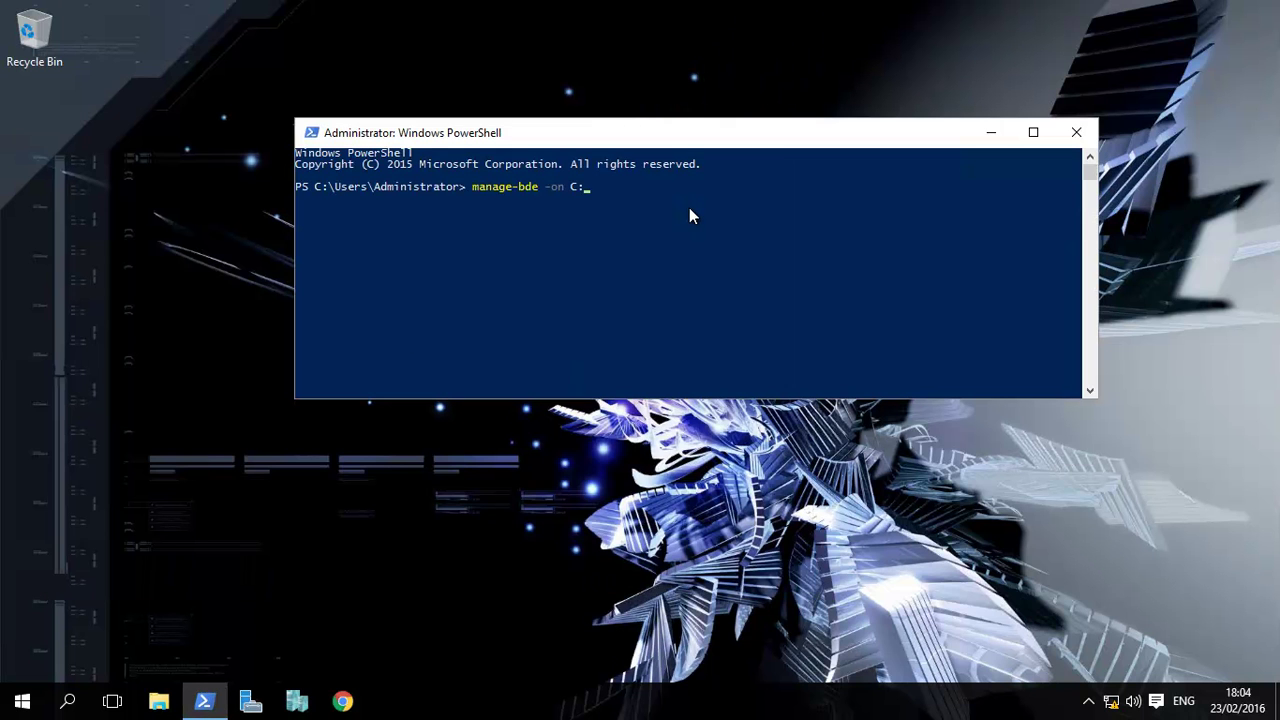
{"action": "key", "text": "BackSpace"}
{"action": "key", "text": "BackSpace"}
{"action": "key", "text": "BackSpace"}
{"action": "key", "text": "BackSpace"}
{"action": "key", "text": "BackSpace"}
{"action": "type", "text": "-status"}
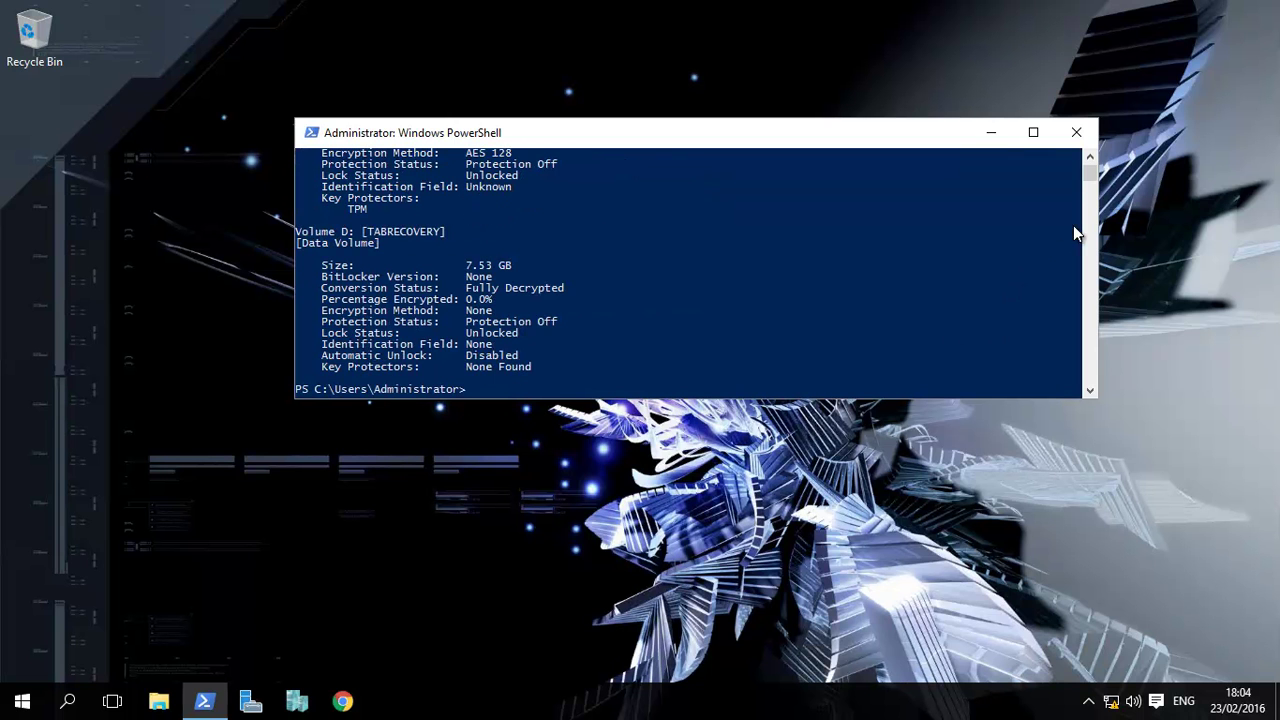
- Examine the conversion status, percentage encrypted, encryption method and key protectors reported for volume C:
{"action": "left_click", "coordinate": [1090, 162]}
{"action": "left_click", "coordinate": [1090, 162]}
{"action": "left_click", "coordinate": [1090, 162]}
{"action": "left_click", "coordinate": [1090, 162]}
{"action": "left_click", "coordinate": [1090, 162]}
{"action": "left_click", "coordinate": [1090, 162]}
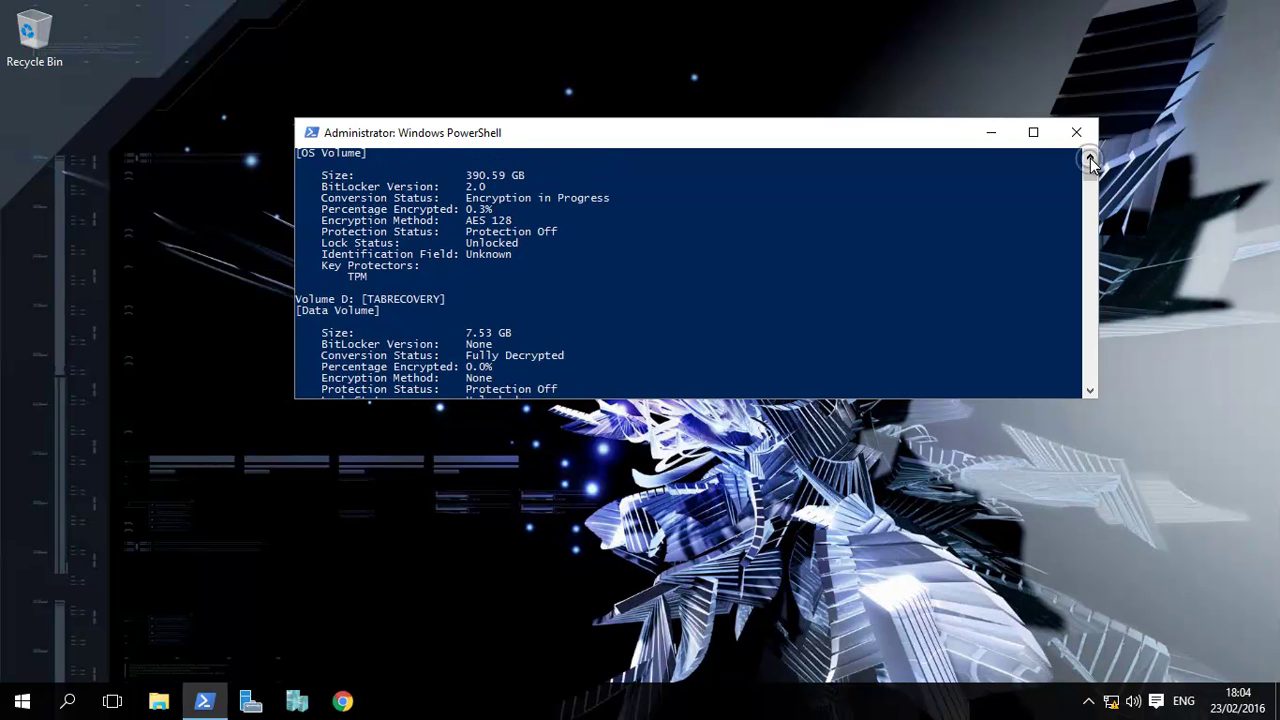
{"action": "left_click", "coordinate": [1090, 162]}
{"action": "left_click", "coordinate": [1090, 162]}
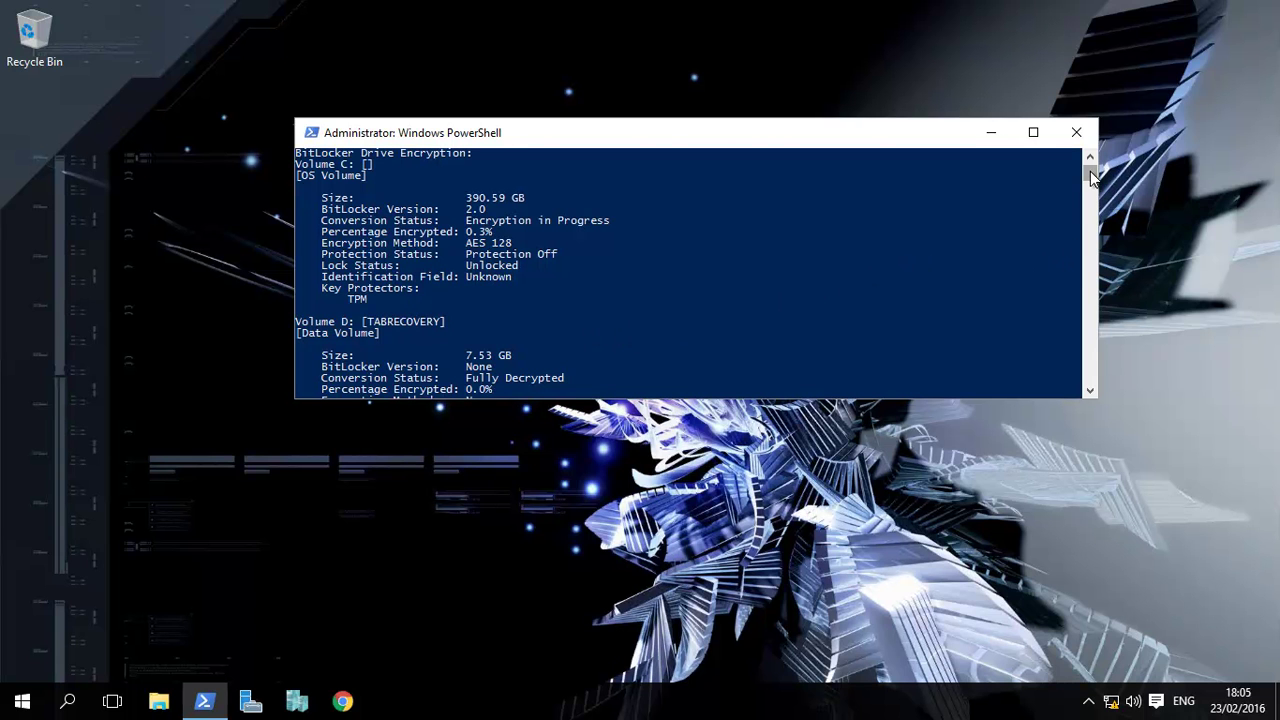
{"action": "left_click_drag", "start_coordinate": [1093, 177], "coordinate": [1083, 166]}
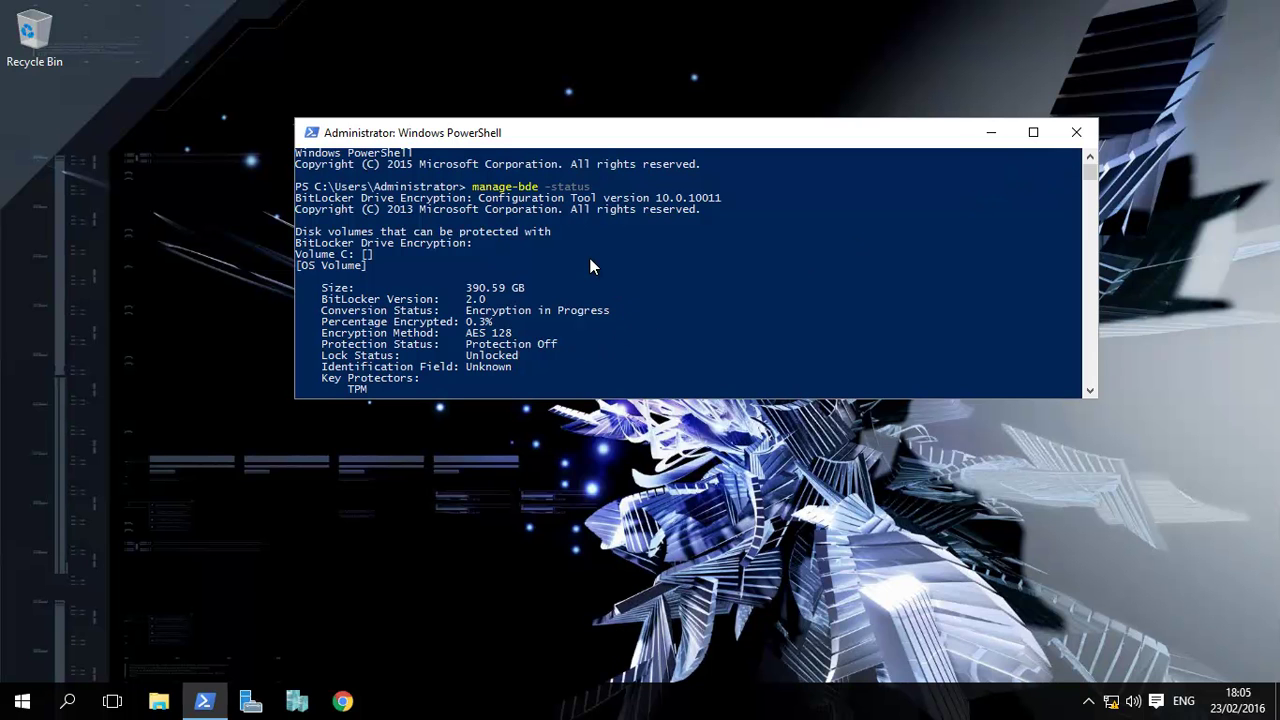
- Turn off BitLocker and start decrypting the C: drive with "manage-bde -off c:"
{"action": "key", "text": "Up"}
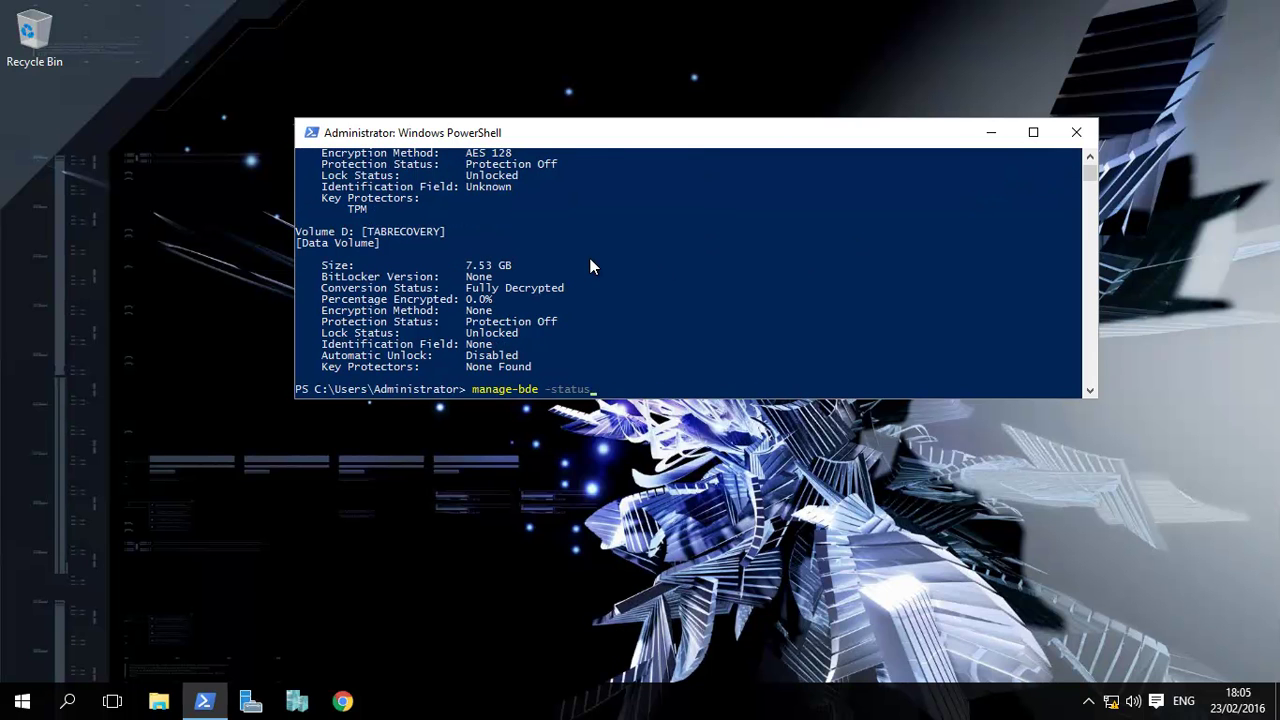
{"action": "key", "text": "Up"}
{"action": "key", "text": "BackSpace"}
{"action": "key", "text": "BackSpace"}
{"action": "key", "text": "BackSpace"}
{"action": "key", "text": "BackSpace"}
{"action": "key", "text": "BackSpace"}
{"action": "key", "text": "BackSpace"}
{"action": "key", "text": "BackSpace"}
{"action": "key", "text": "BackSpace"}
{"action": "key", "text": "BackSpace"}
{"action": "key", "text": "BackSpace"}
{"action": "key", "text": "BackSpace"}
{"action": "key", "text": "BackSpace"}
{"action": "key", "text": "BackSpace"}
{"action": "key", "text": "BackSpace"}
{"action": "key", "text": "BackSpace"}
{"action": "key", "text": "BackSpace"}
{"action": "key", "text": "BackSpace"}
{"action": "key", "text": "BackSpace"}
{"action": "key", "text": "BackSpace"}
{"action": "key", "text": "BackSpace"}
{"action": "type", "text": "c:"}
{"action": "key", "text": "Left"}
{"action": "key", "text": "Left"}
{"action": "key", "text": "Left"}
{"action": "key", "text": "BackSpace"}
{"action": "key", "text": "BackSpace"}
{"action": "type", "text": "off"}
{"action": "key", "text": "Return"}
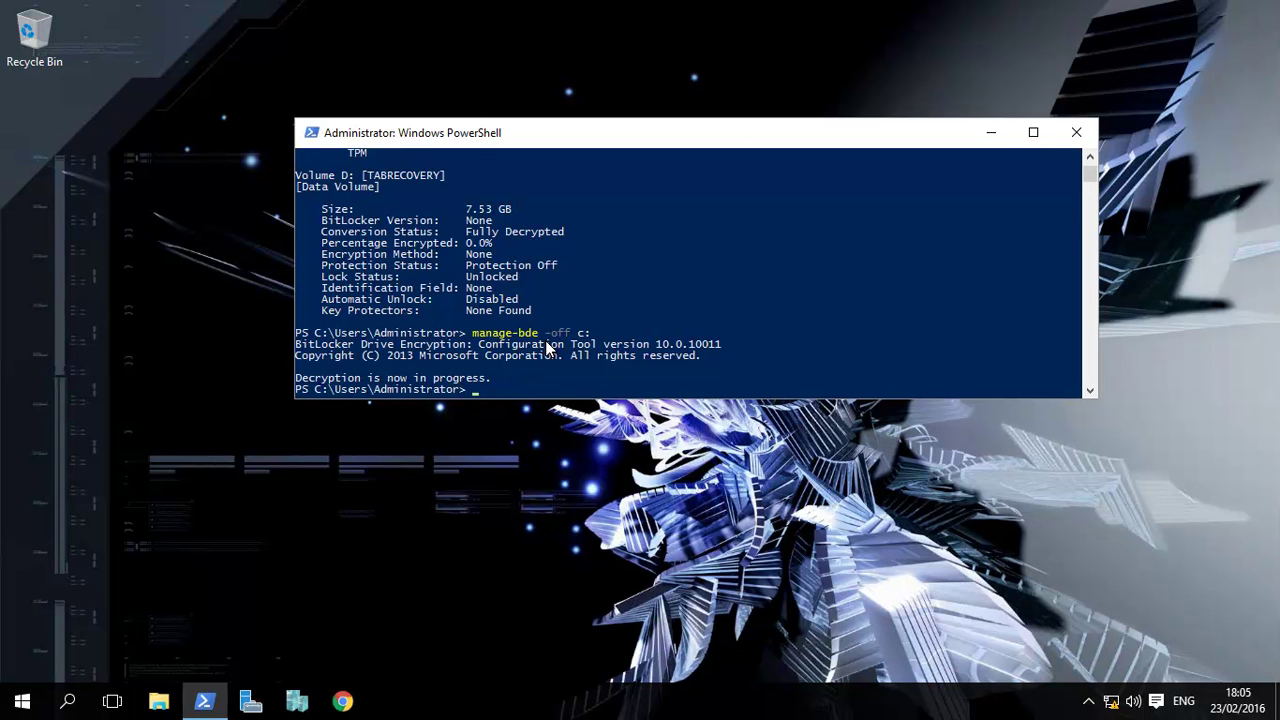
- Run "manage-bde -status" again and check the decryption status of volume C:
{"action": "key", "text": "Up"}
{"action": "key", "text": "Left"}
{"action": "key", "text": "Left"}
{"action": "key", "text": "Left"}
{"action": "key", "text": "Left"}
{"action": "key", "text": "Left"}
{"action": "key", "text": "Right"}
{"action": "key", "text": "Right"}
{"action": "key", "text": "Right"}
{"action": "key", "text": "Up"}
{"action": "key", "text": "Up"}
{"action": "key", "text": "Return"}
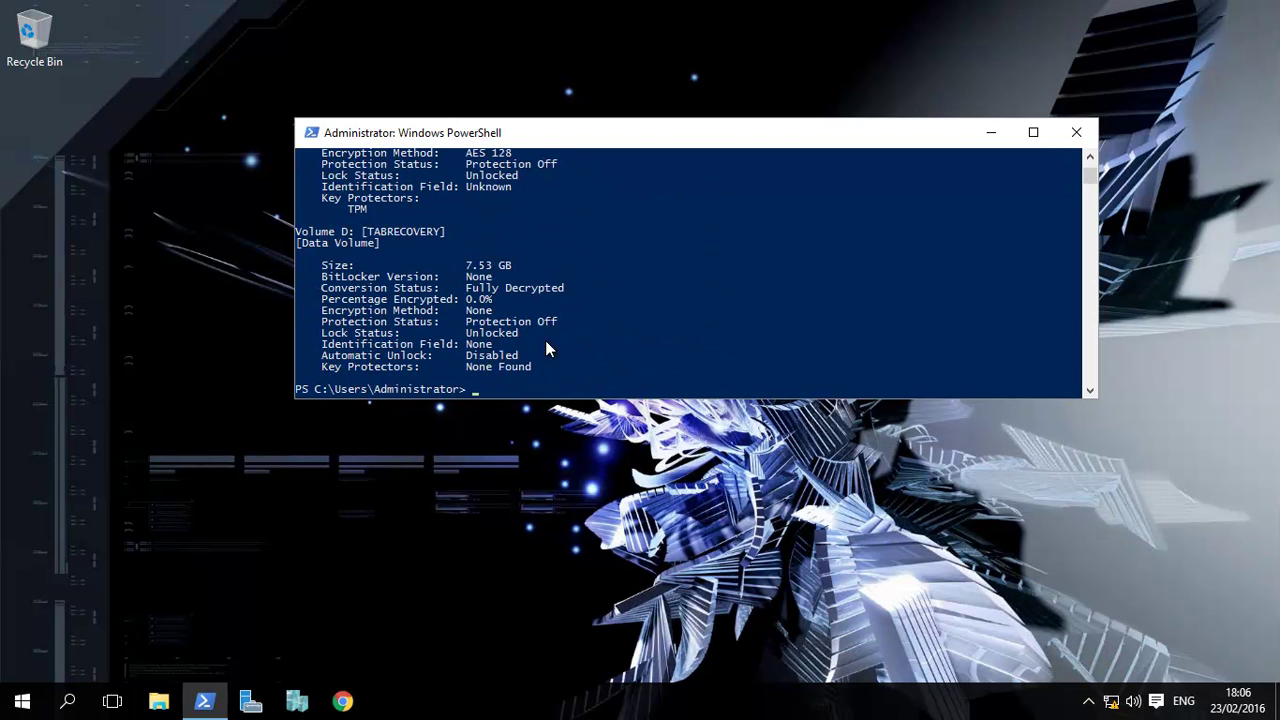
{"action": "scroll", "coordinate": [1090, 166], "scroll_direction": "up", "scroll_amount": 3}
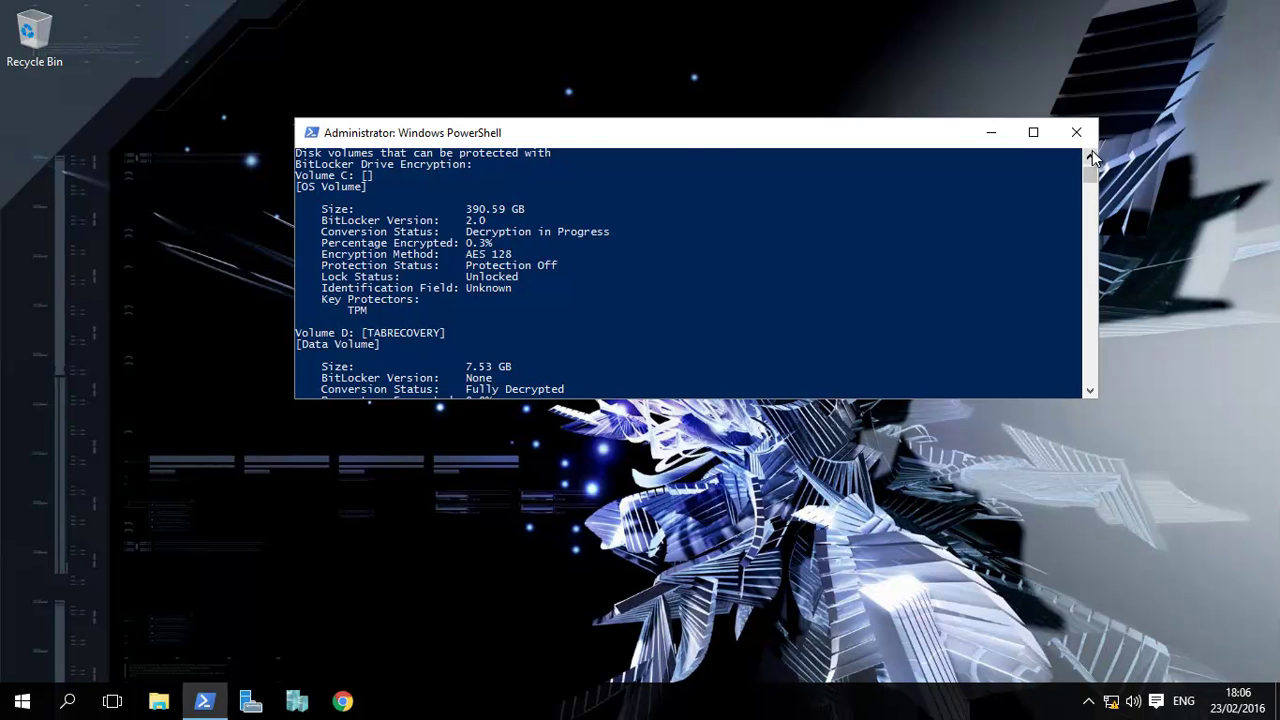
{"action": "scroll", "coordinate": [1090, 158], "scroll_direction": "up", "scroll_amount": 4}
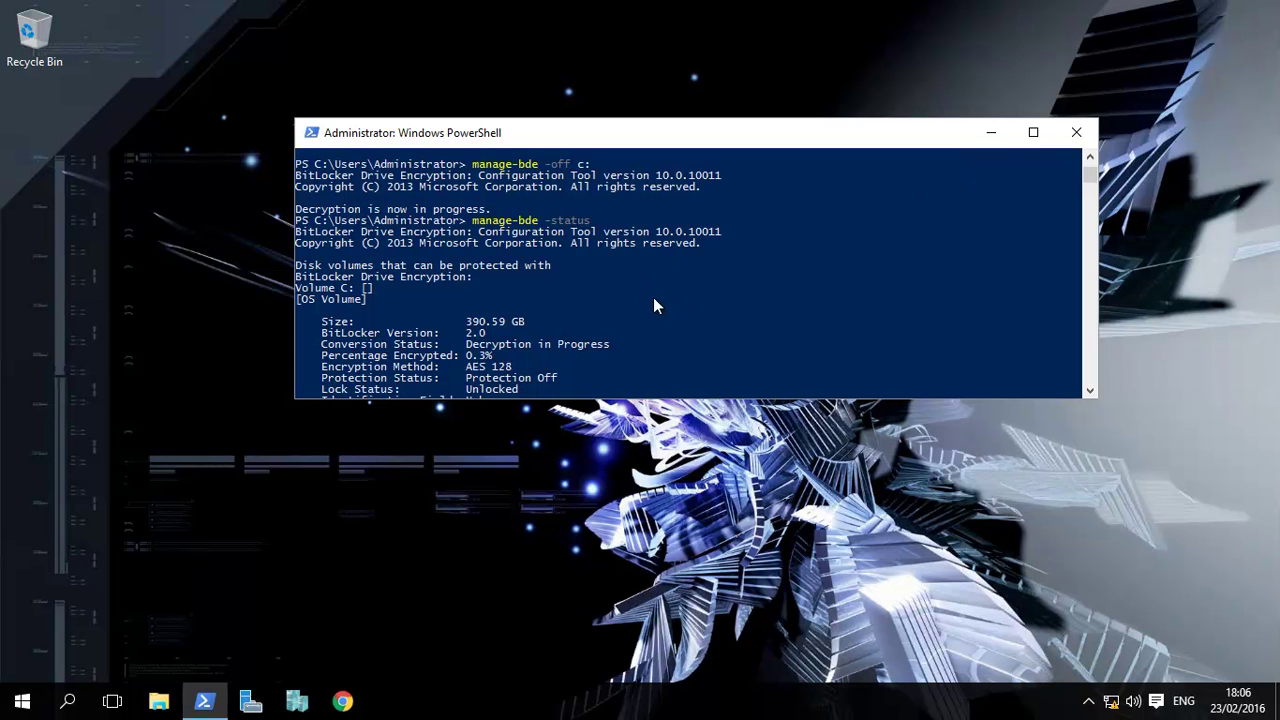
{"action": "scroll", "coordinate": [1089, 390], "scroll_direction": "down", "scroll_amount": 2}
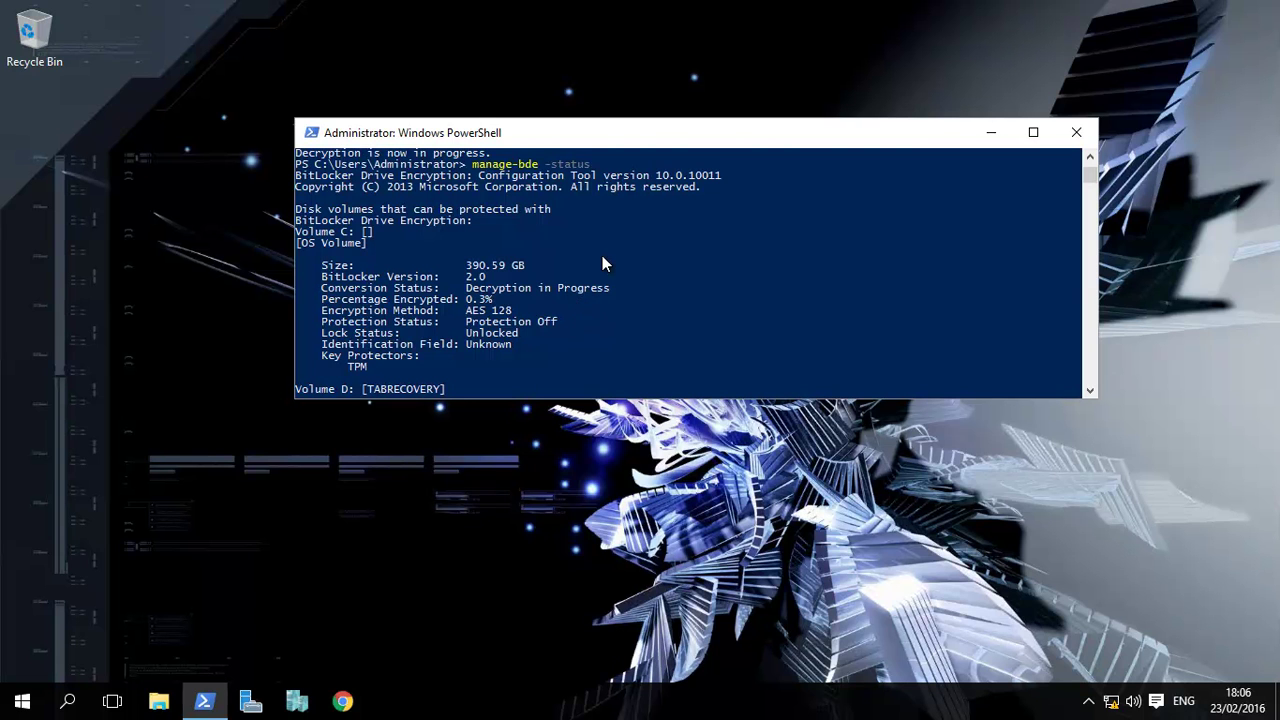
- Display the brief help with "manage-bde -?", read its parameter list, and return to the first status output
{"action": "key", "text": "Return"}
{"action": "key", "text": "Up"}
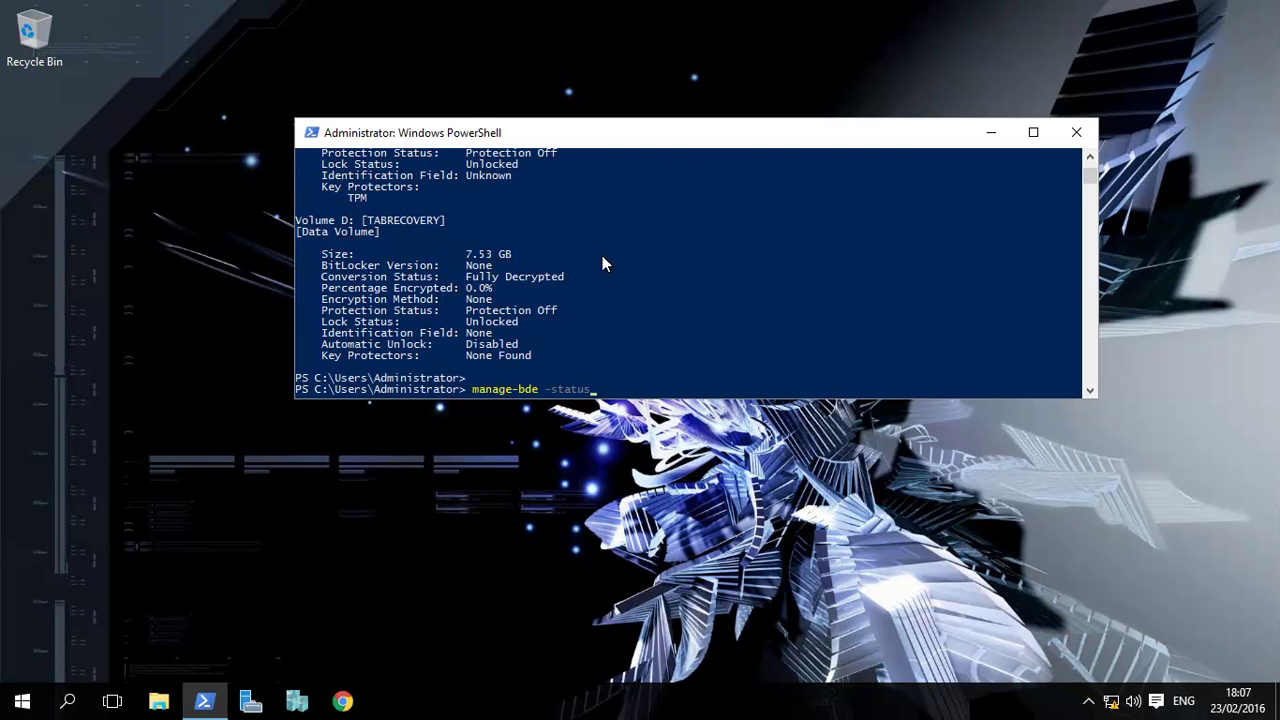
{"action": "key", "text": "BackSpace"}
{"action": "key", "text": "BackSpace"}
{"action": "key", "text": "BackSpace"}
{"action": "key", "text": "BackSpace"}
{"action": "key", "text": "BackSpace"}
{"action": "key", "text": "BackSpace"}
{"action": "type", "text": "?"}
{"action": "key", "text": "Return"}
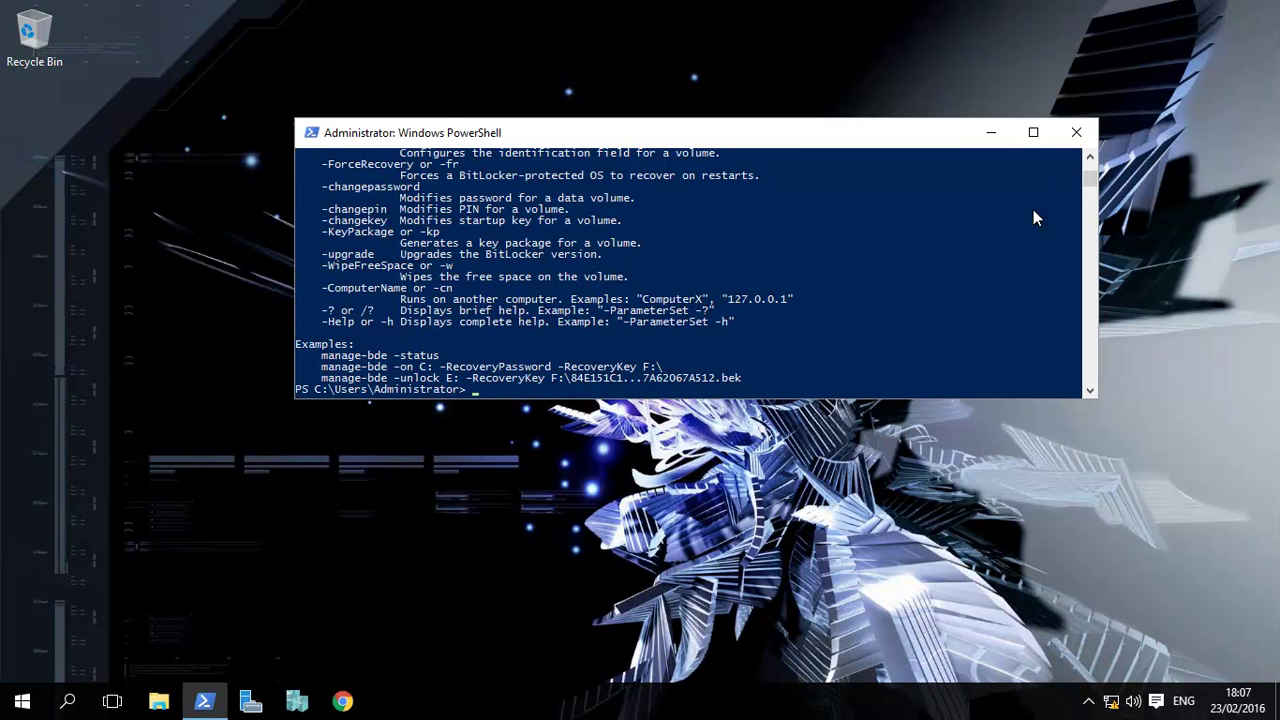
{"action": "left_click_drag", "start_coordinate": [1092, 153], "coordinate": [1093, 151]}
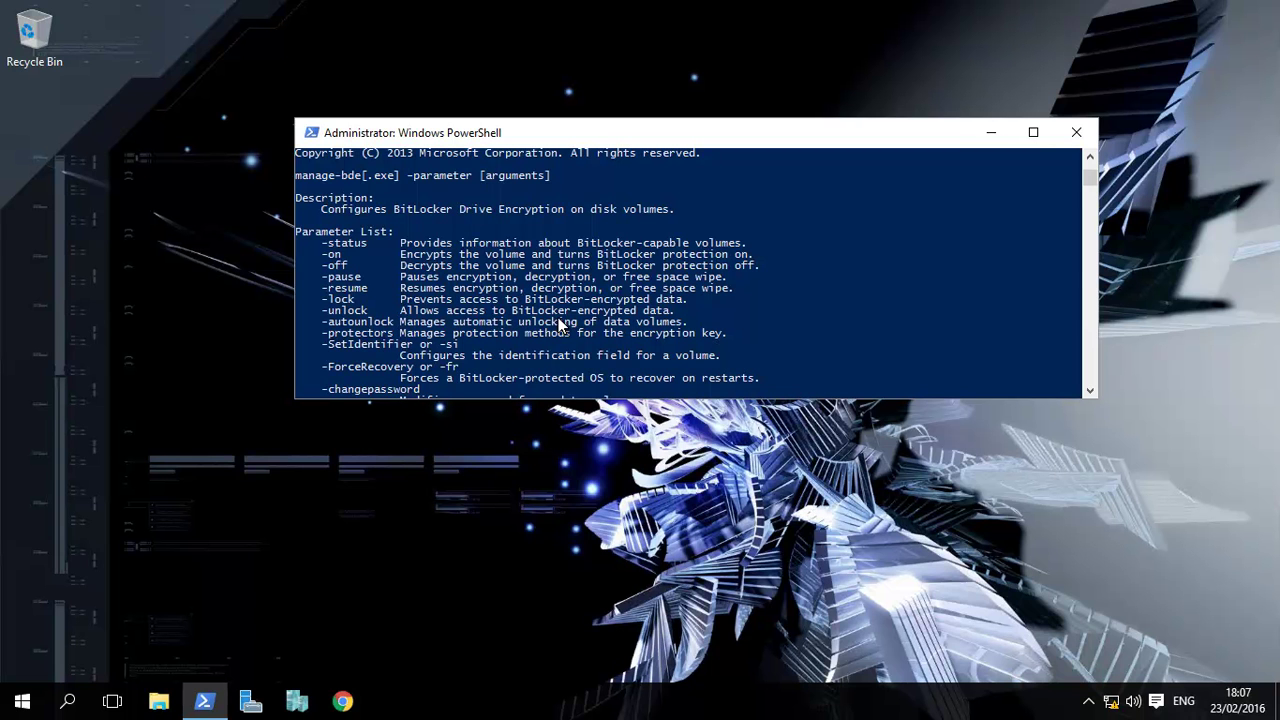
{"action": "mouse_move", "coordinate": [1090, 177]}
{"action": "left_mouse_down"}
{"action": "mouse_move", "coordinate": [1090, 192]}
{"action": "mouse_move", "coordinate": [1088, 163]}
{"action": "left_mouse_up"}
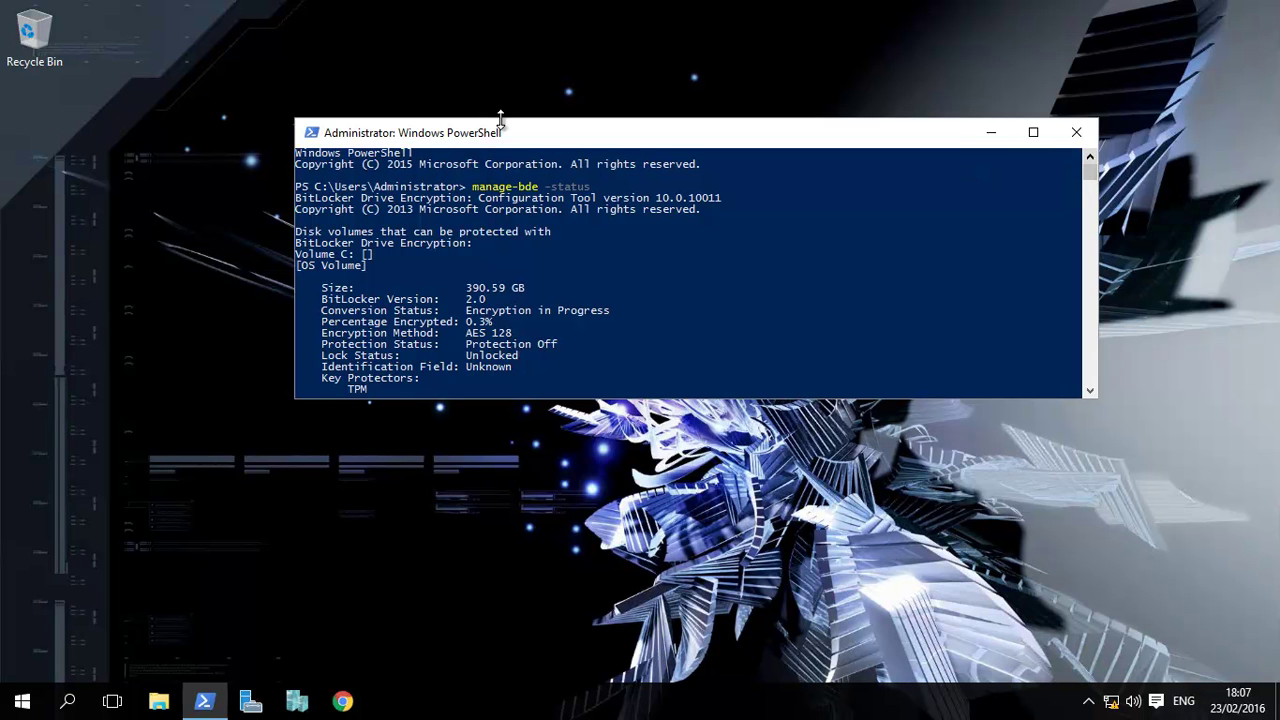